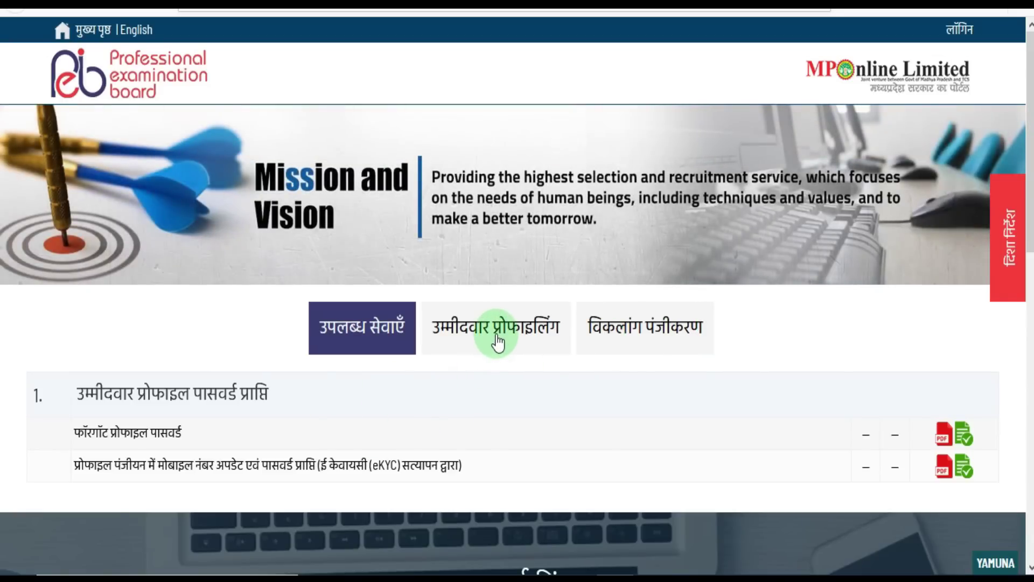
- Open the profile registration form (प्रोफ़ाइल पंजीकरण फार्म) under the candidate profiling (उम्मीदवार प्रोफाइलिंग) services
click(497, 341)
scroll(591, 431, down, 3)
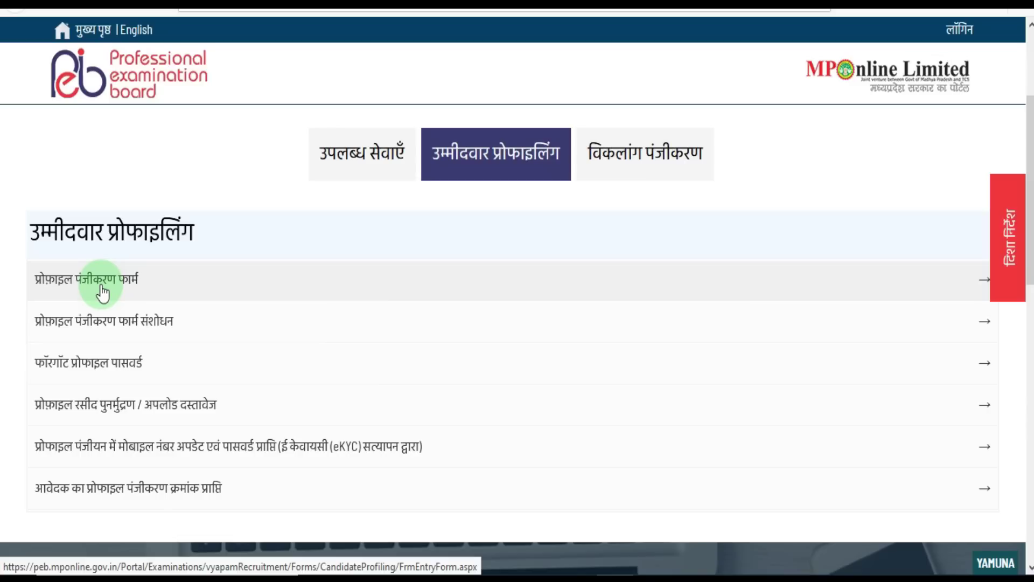
click(102, 294)
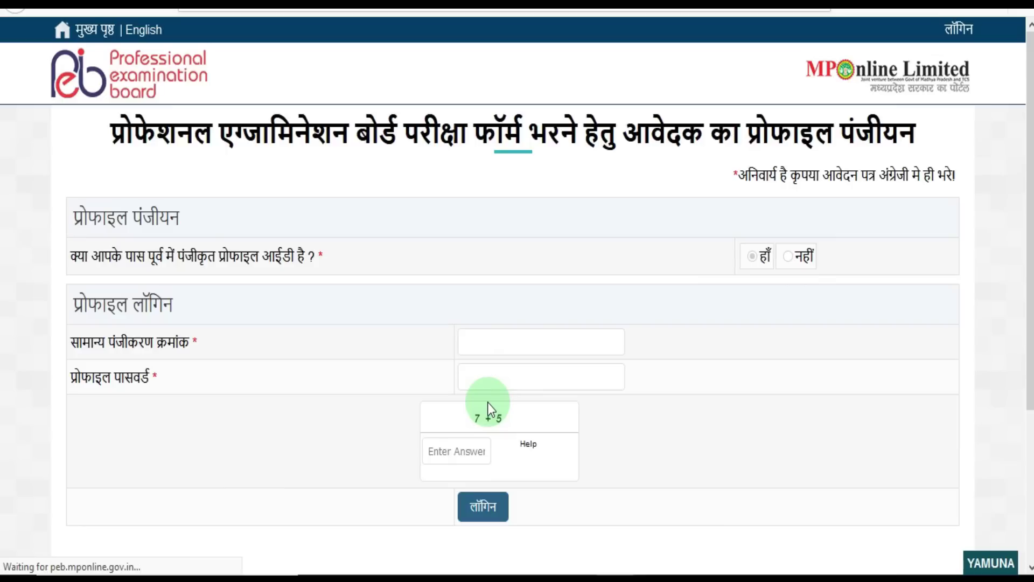
- Answer No for an existing profile ID, enter mobile and e-mail, answer captcha 6, and verify the OTP
click(790, 256)
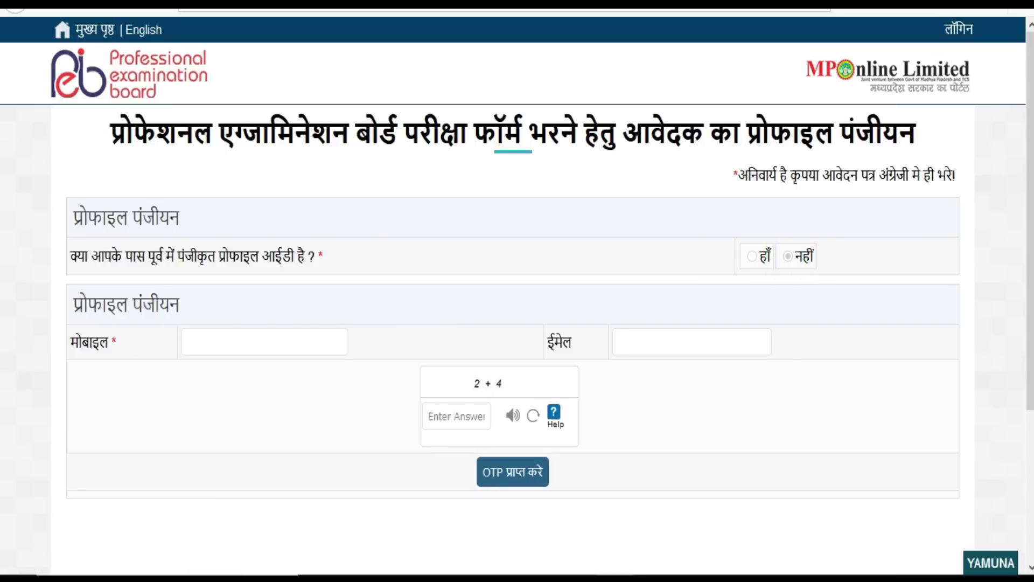
click(241, 339)
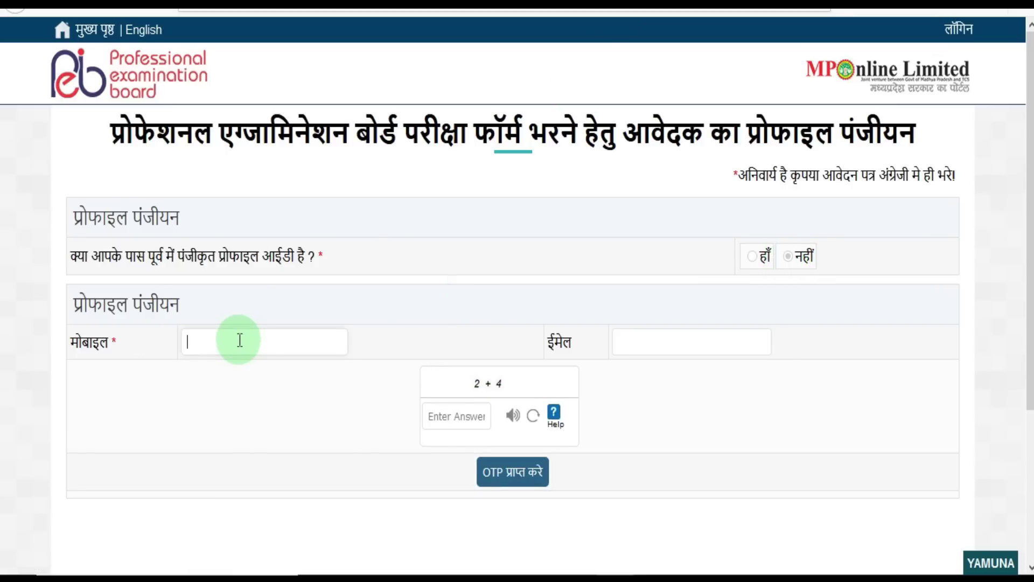
click(666, 343)
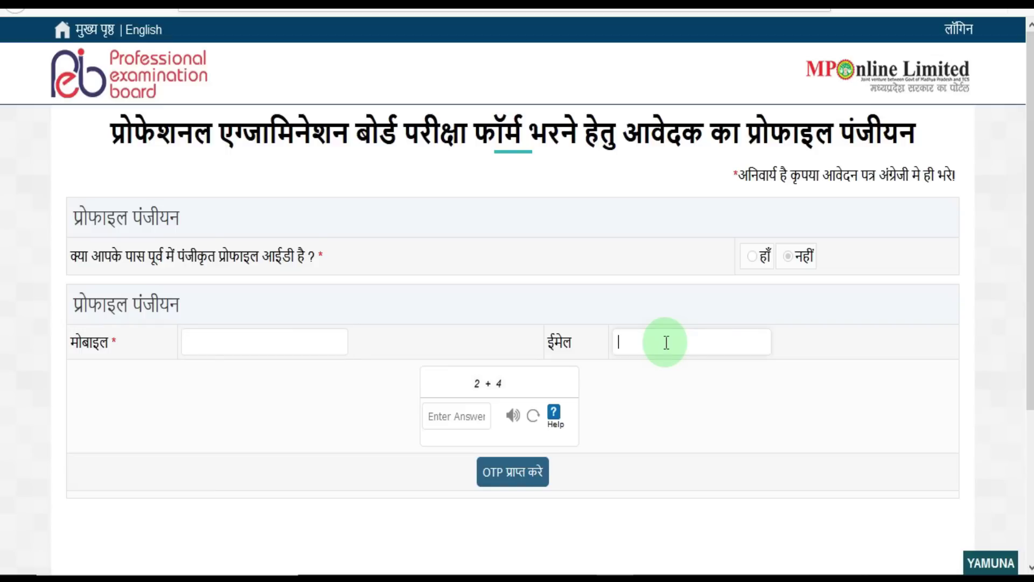
click(453, 420)
text(6)
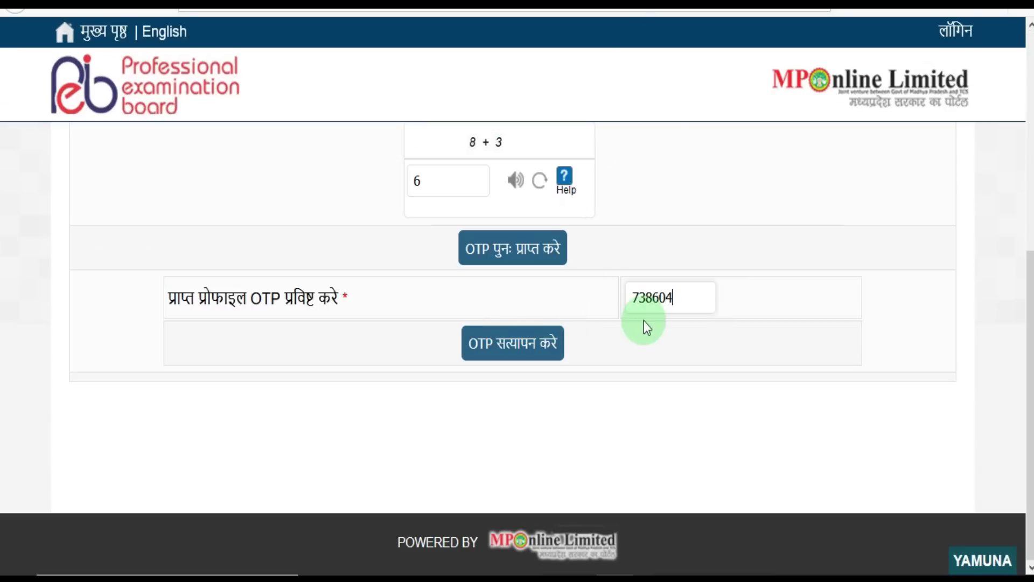
click(518, 358)
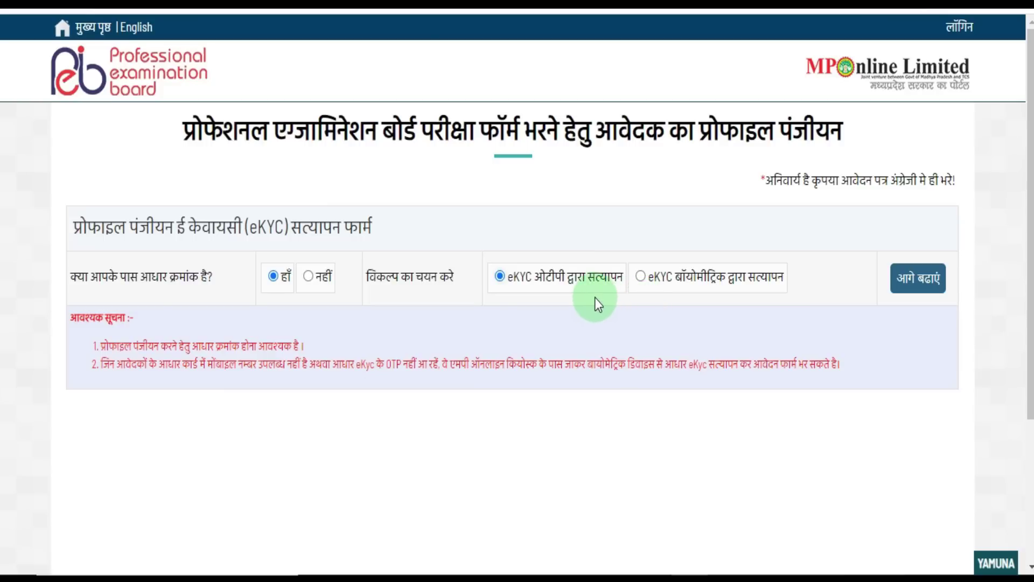
- Enter the Aadhaar number, accept the eKYC consent, answer captcha 14, and fetch the applicant's details with OTP
click(899, 290)
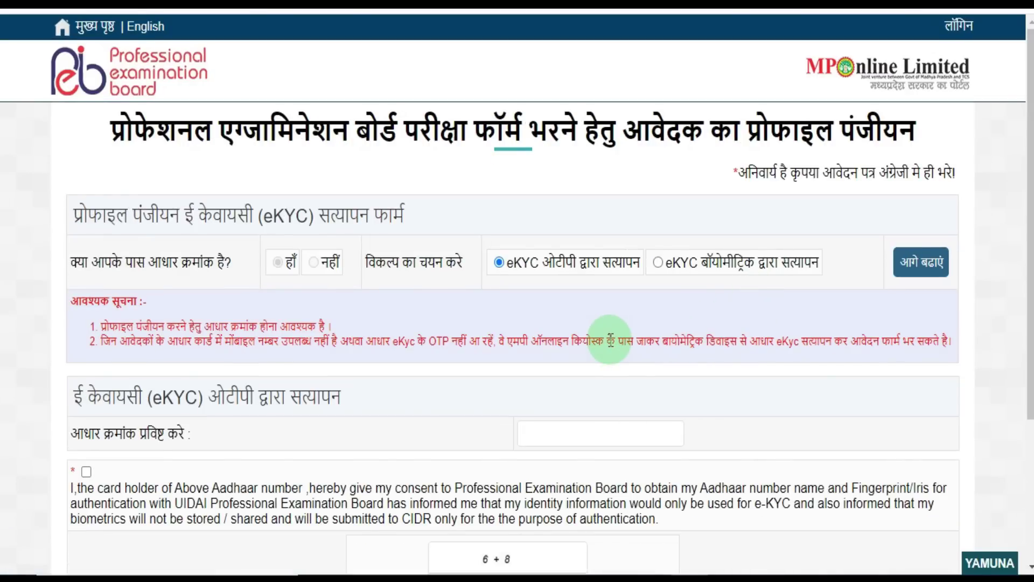
scroll(600, 330, down, 2)
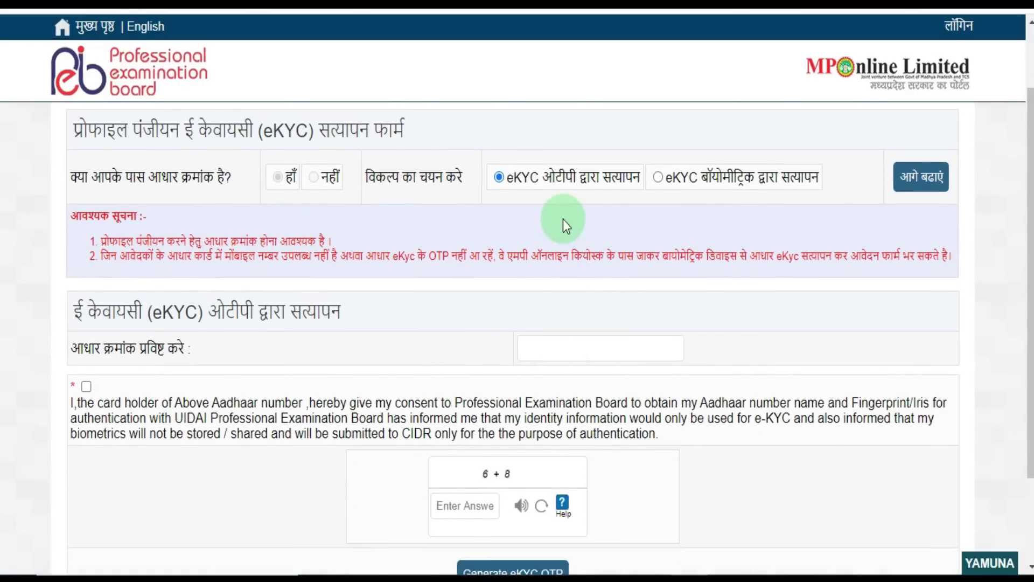
scroll(457, 305, down, 2)
click(538, 270)
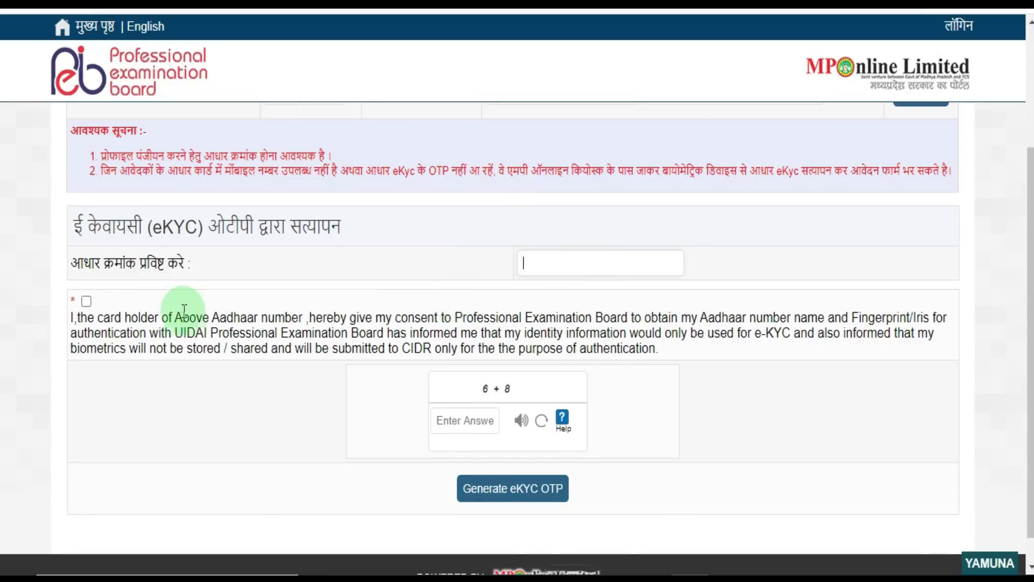
click(86, 301)
click(455, 418)
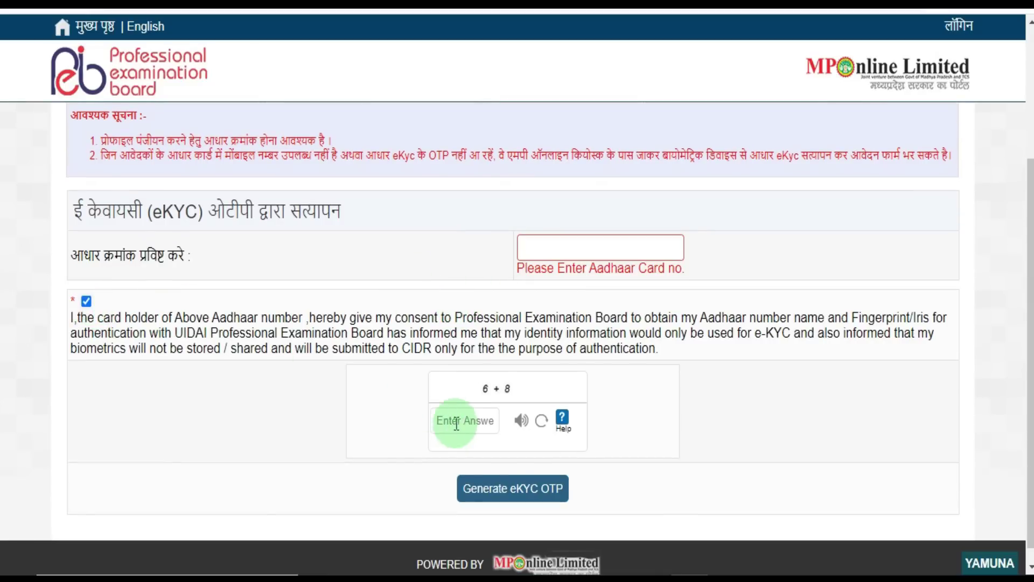
text(14)
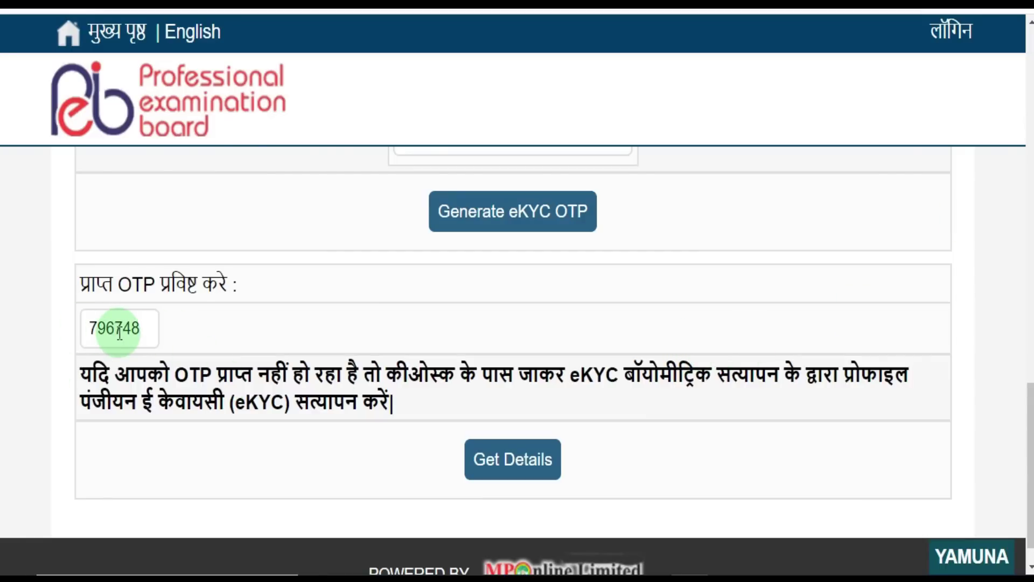
click(519, 466)
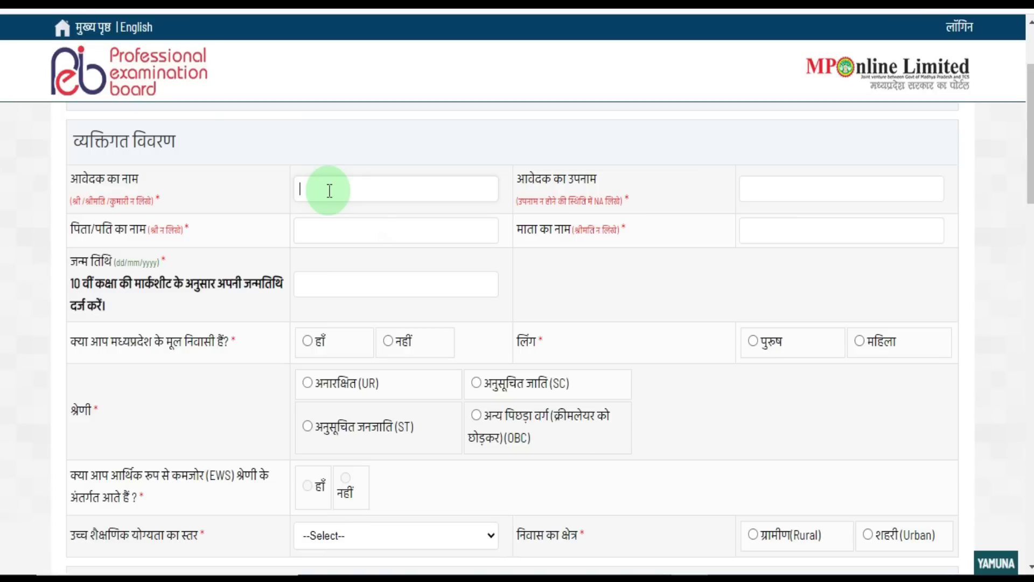
- Enter the applicant's first name, surname, father's and mother's names, and date of birth
text(AAKSH)
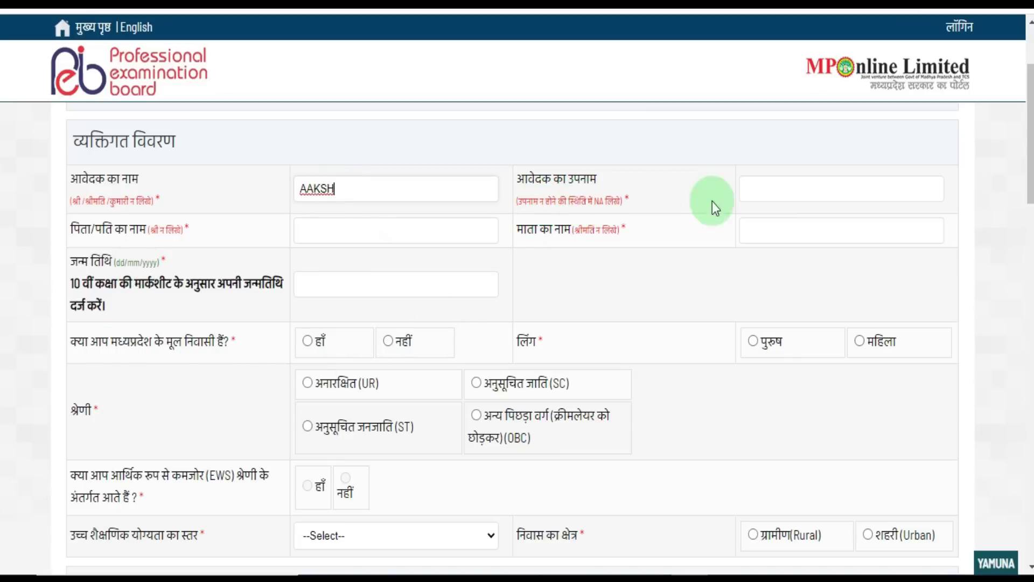
click(805, 194)
text(NA)
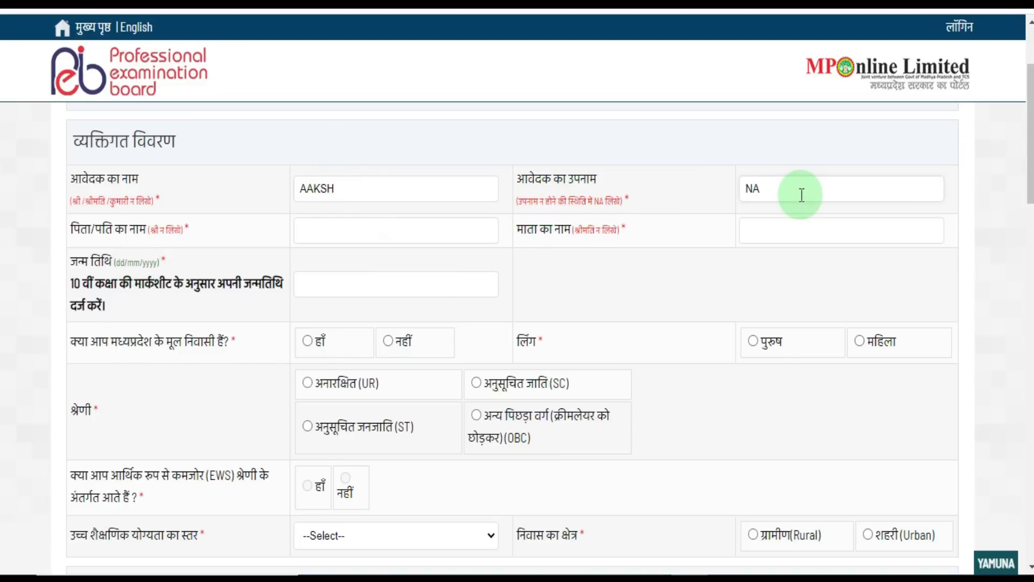
click(319, 240)
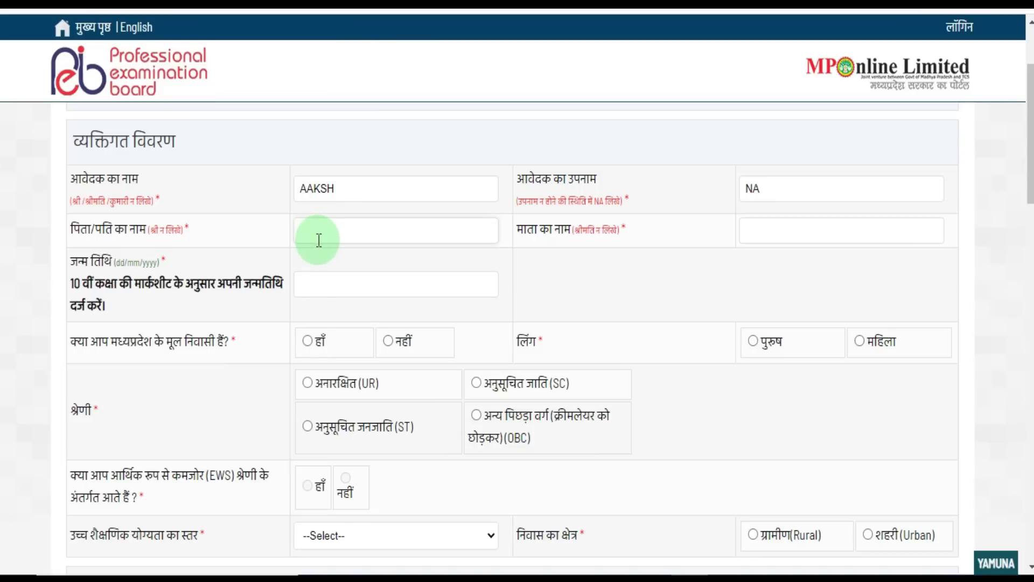
key(Tab)
text(REKHA)
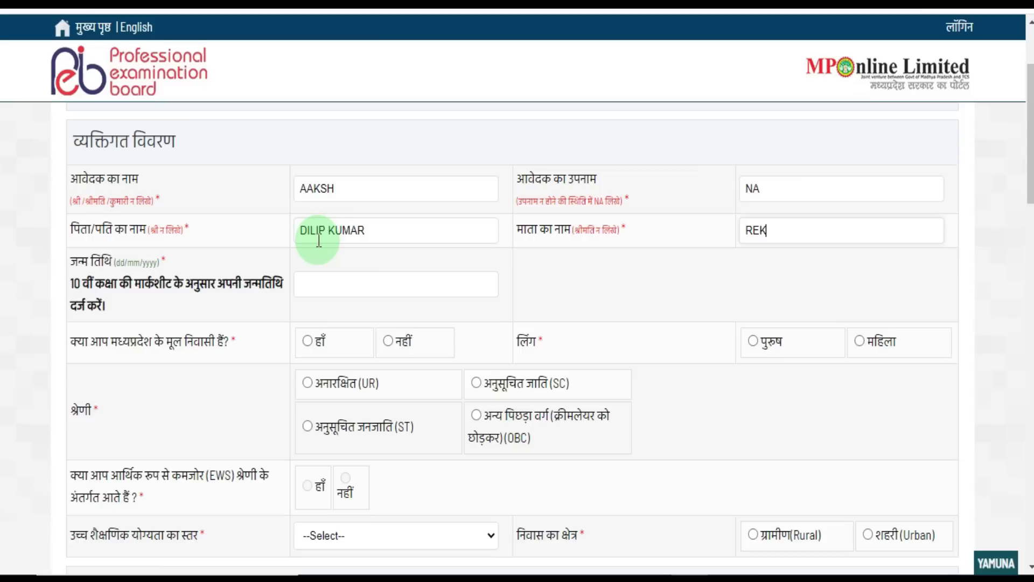
click(365, 189)
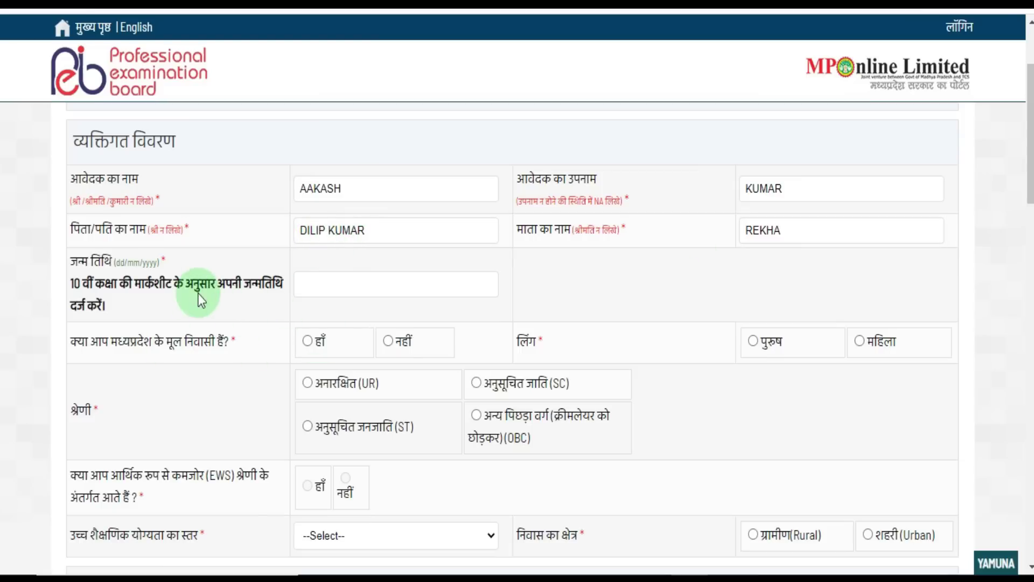
click(317, 285)
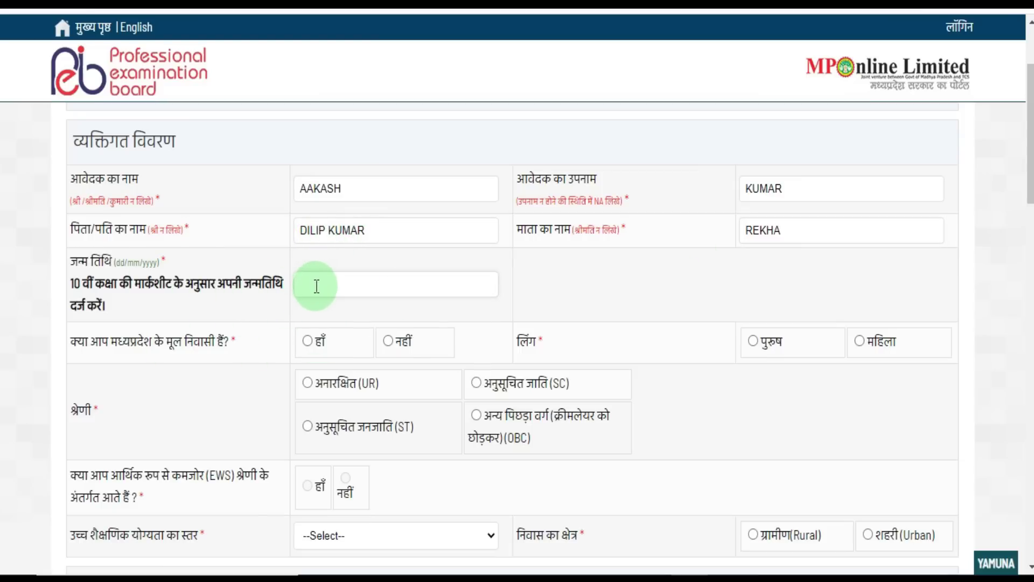
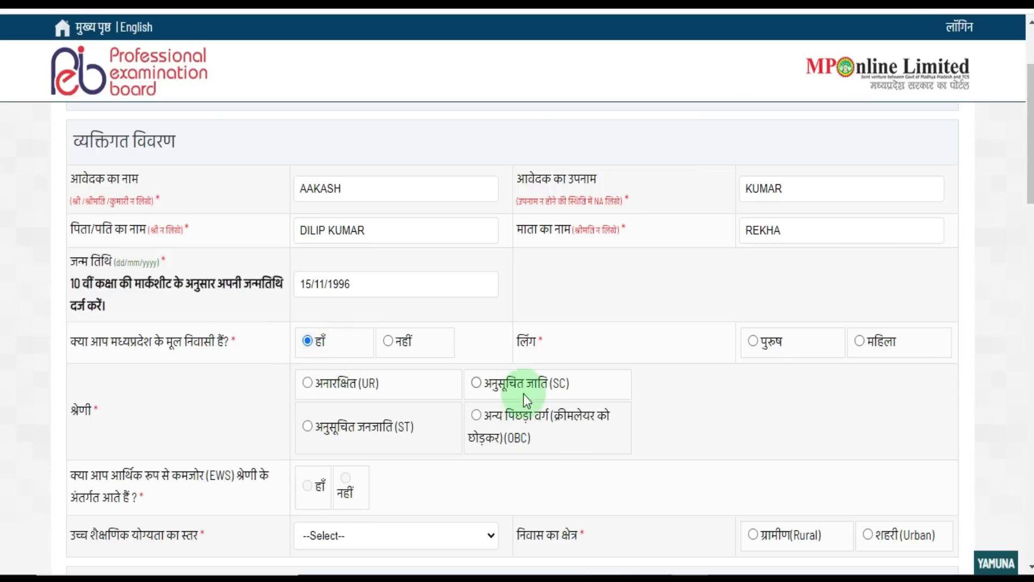
- Record No for MP domicile, Male (पुरुष) gender, and the Unreserved (UR) category
click(308, 427)
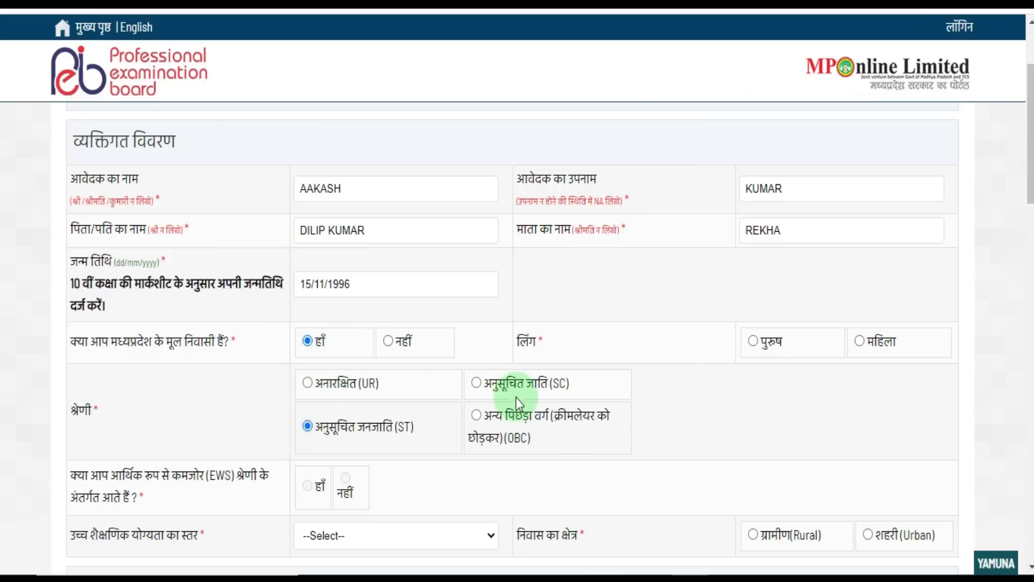
click(477, 382)
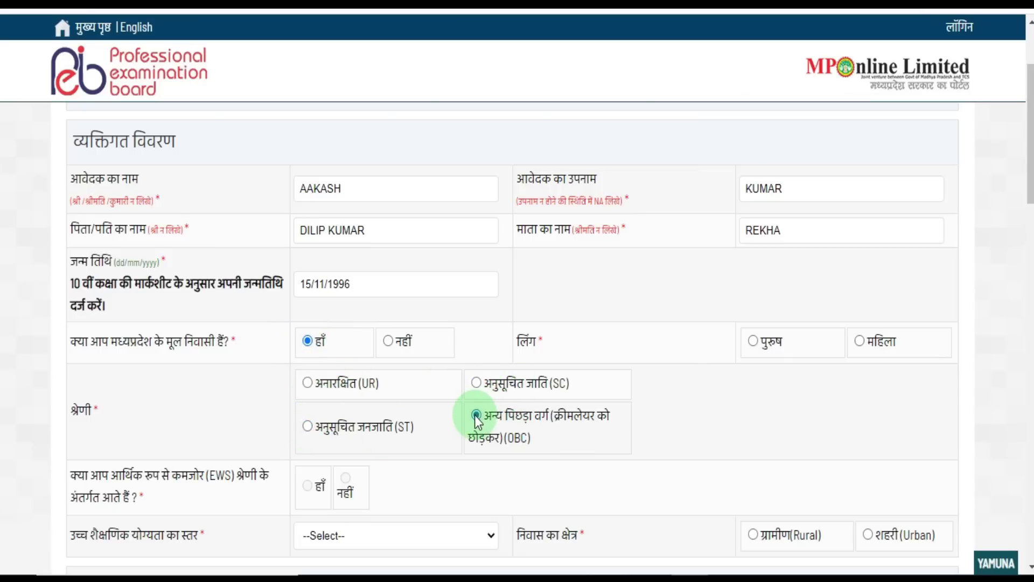
click(388, 342)
click(307, 383)
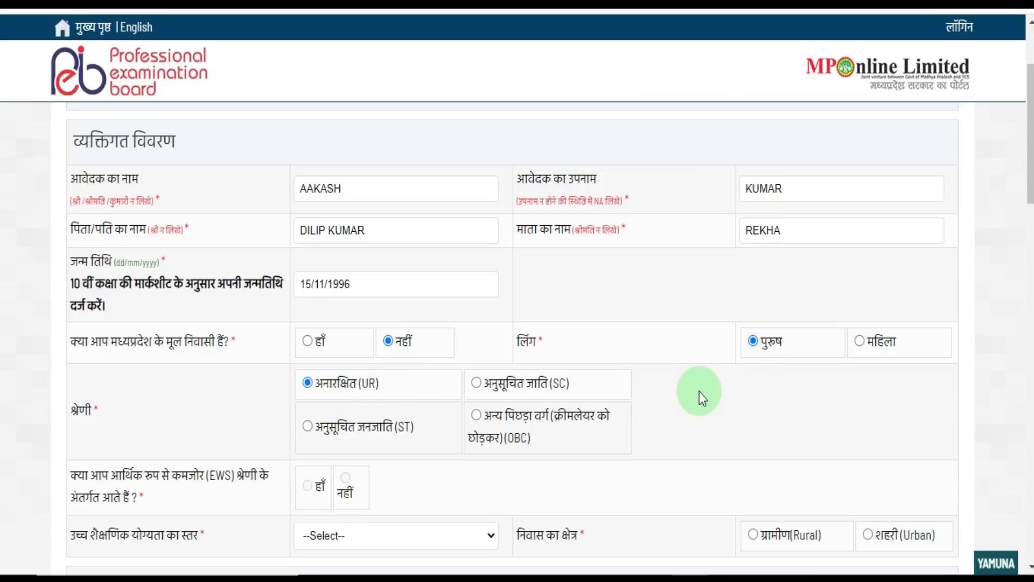
scroll(699, 391, down, 2)
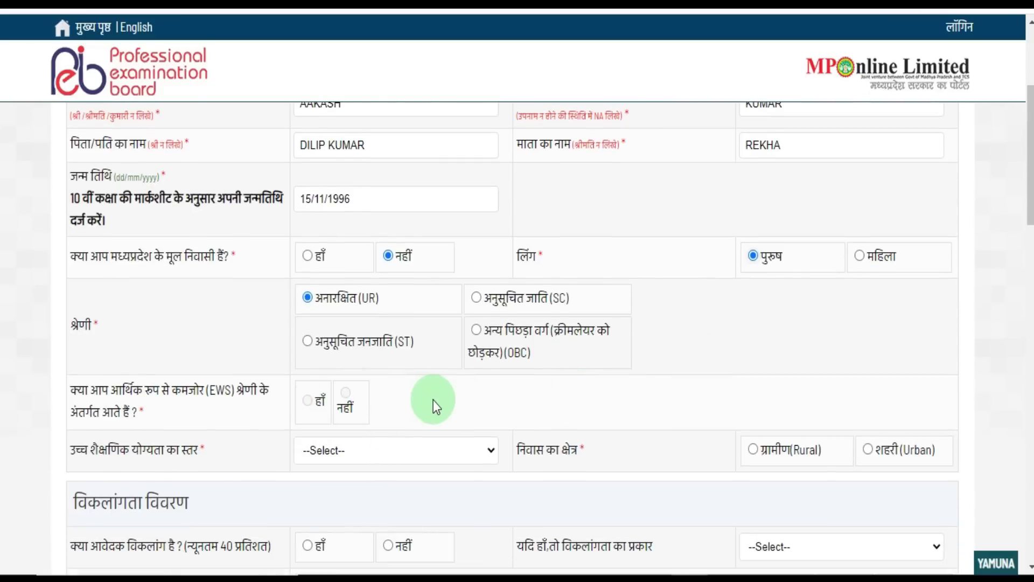
click(421, 458)
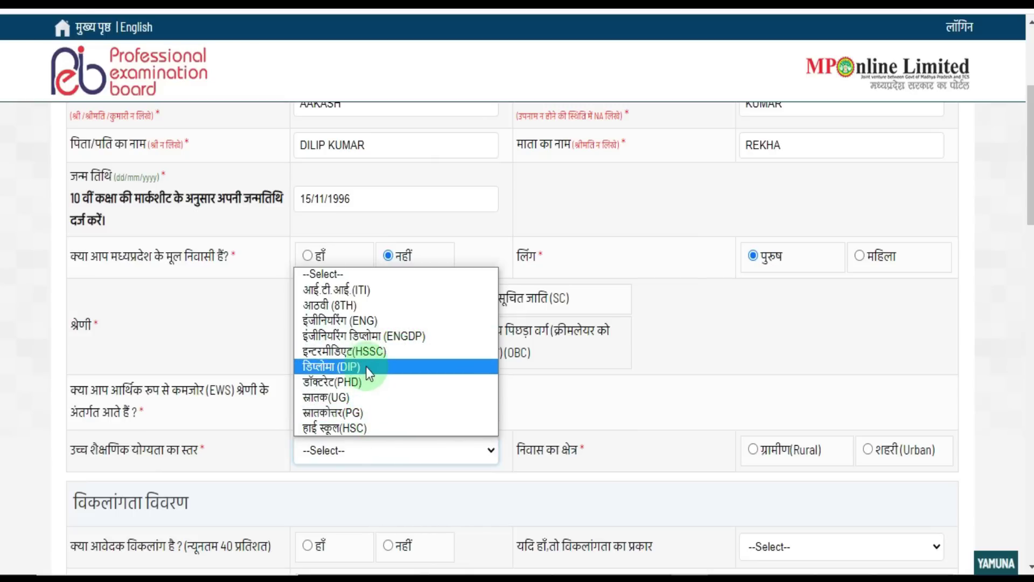
- Choose Graduate (UG) education, Urban residence, no disability, and No for married status
click(367, 398)
scroll(700, 456, down, 2)
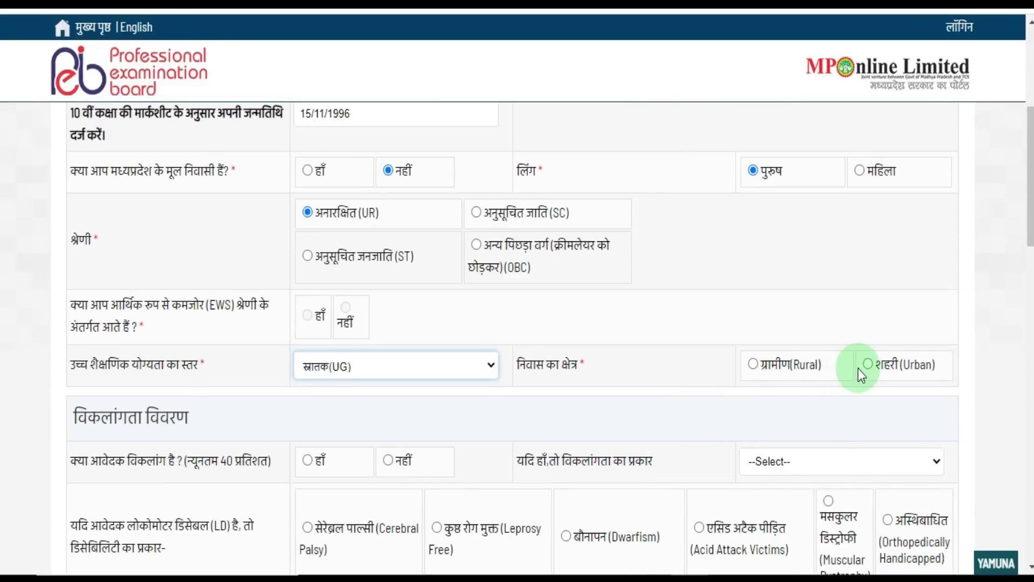
click(867, 364)
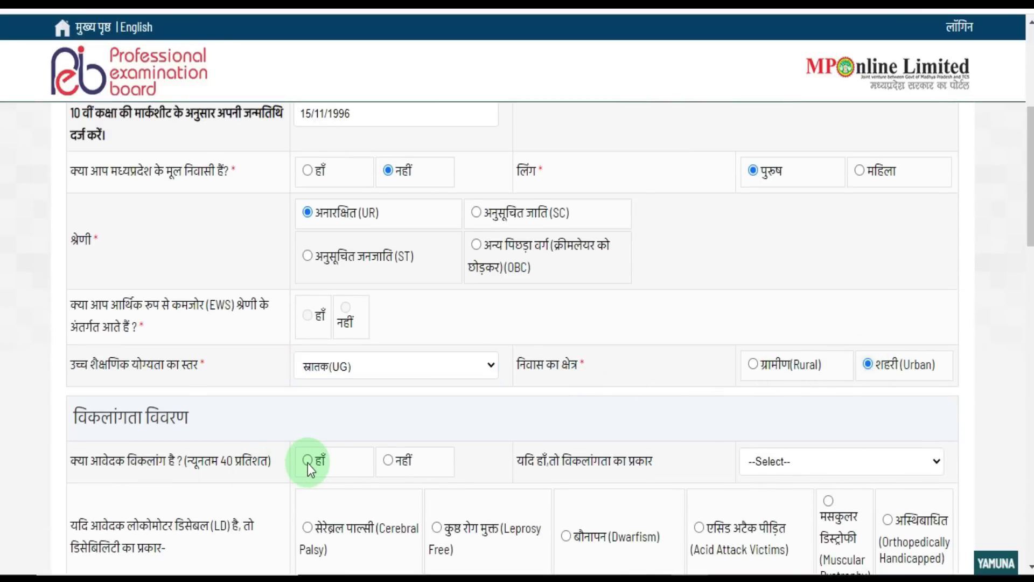
click(390, 464)
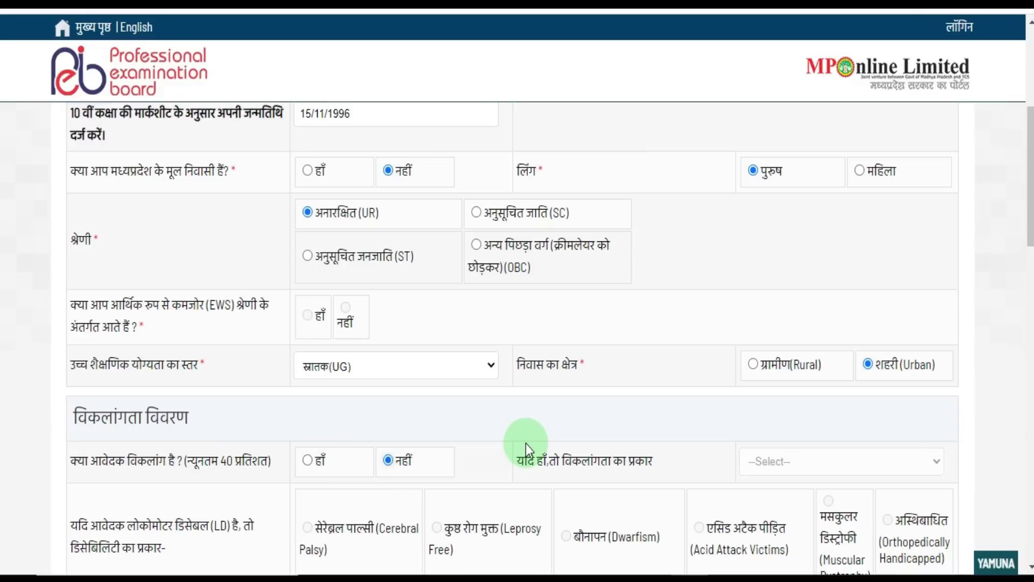
scroll(525, 444, down, 4)
scroll(526, 442, down, 1)
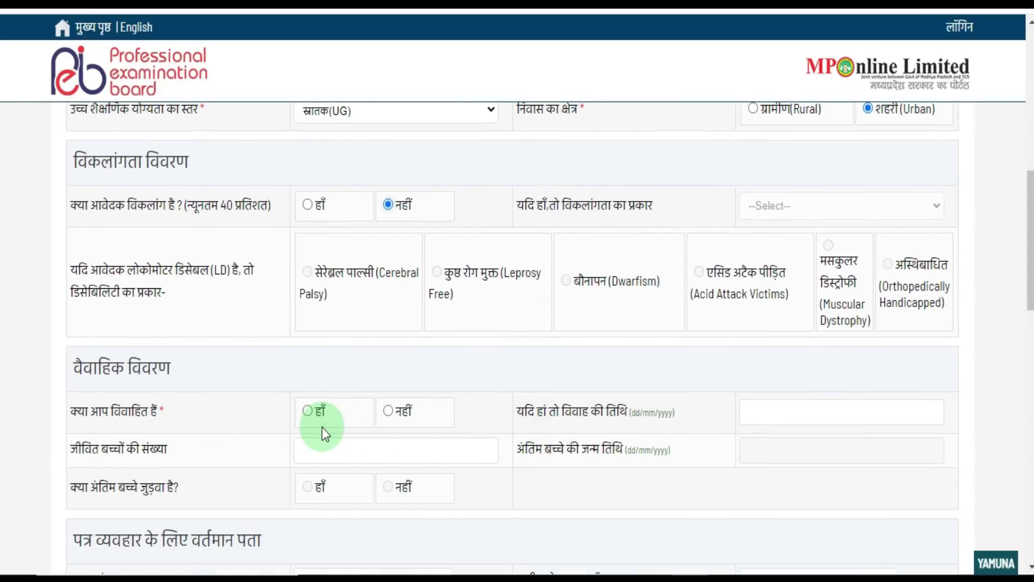
click(309, 410)
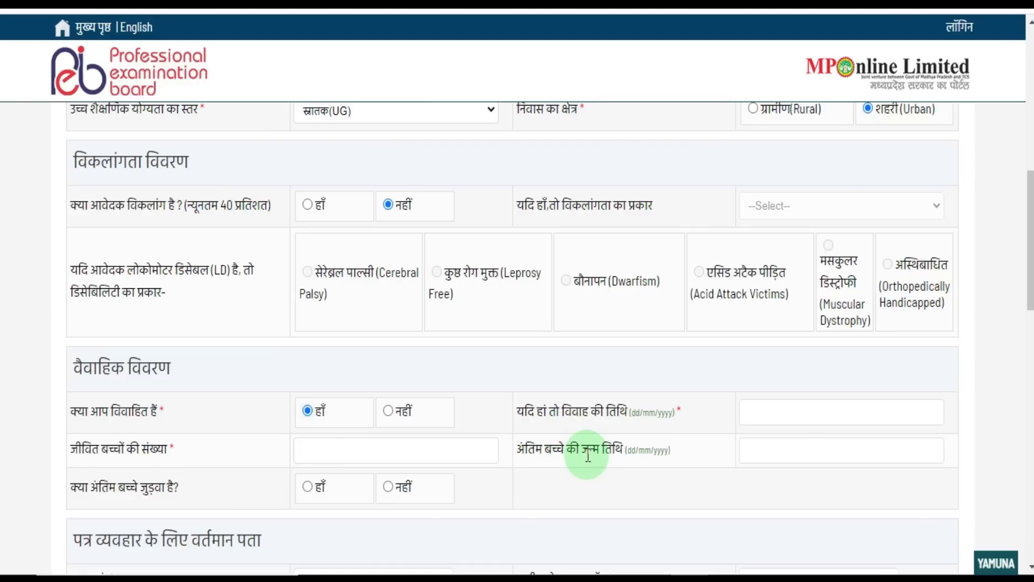
click(388, 412)
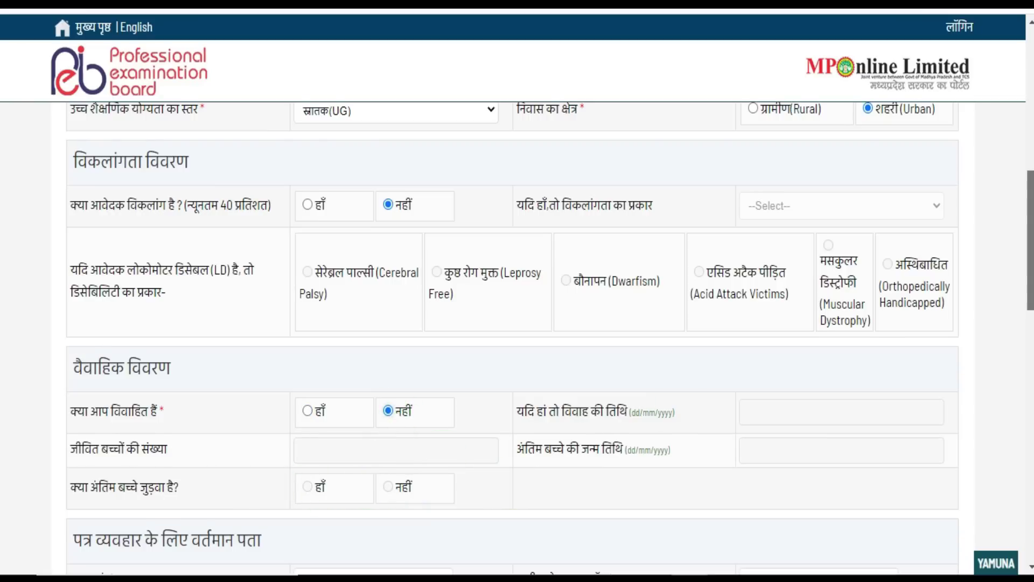
scroll(1030, 243, down, 2)
scroll(616, 359, down, 2)
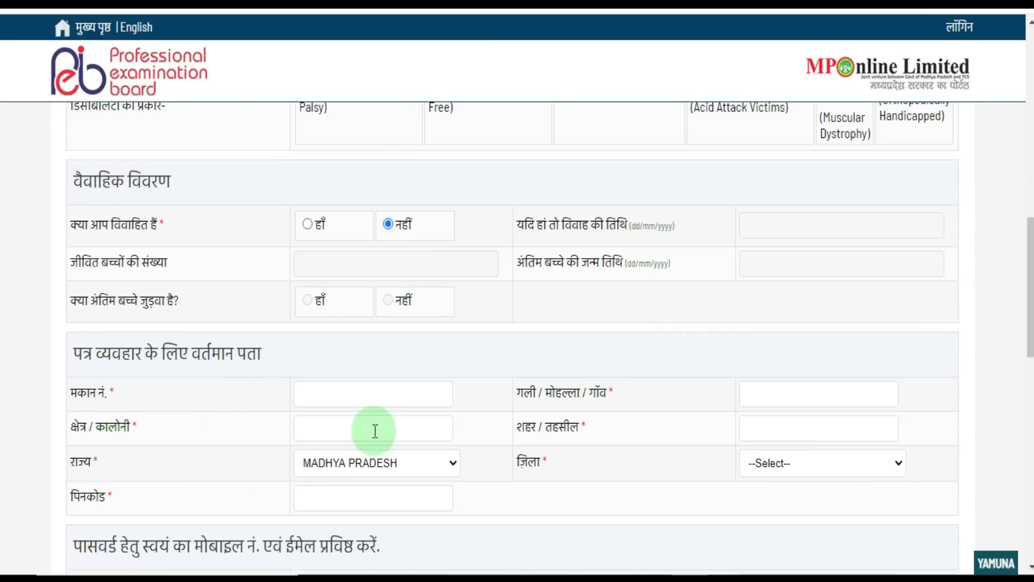
- Fill in the house number and colony, select RAJASTHAN as the state, and enter the pincode
click(368, 400)
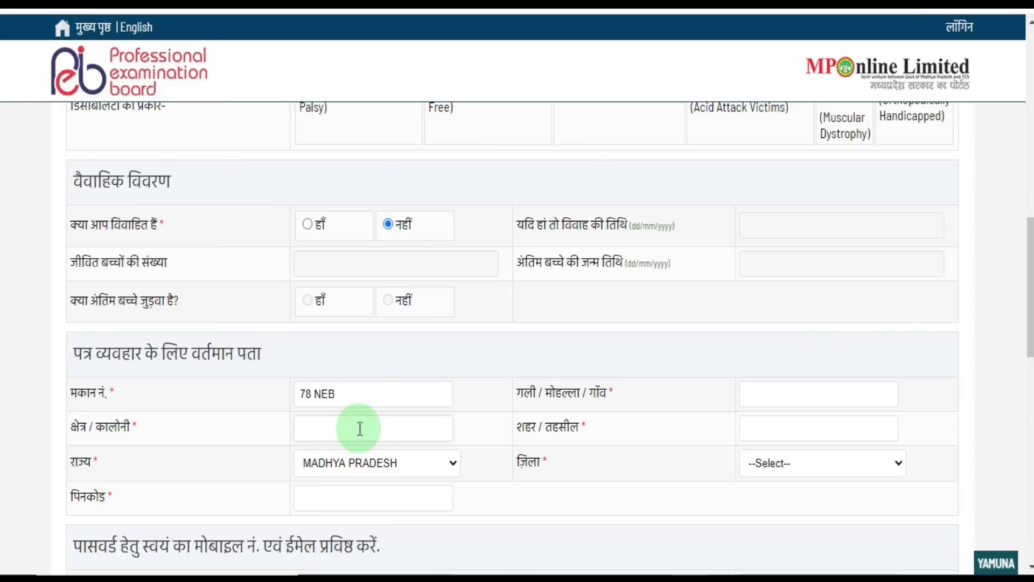
click(360, 428)
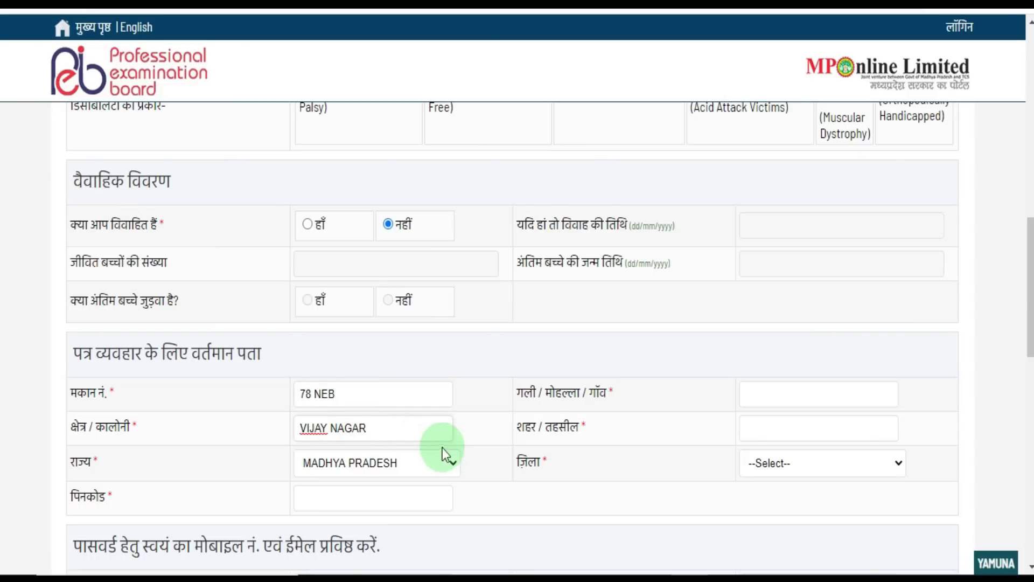
click(440, 463)
drag(476, 313, 480, 378)
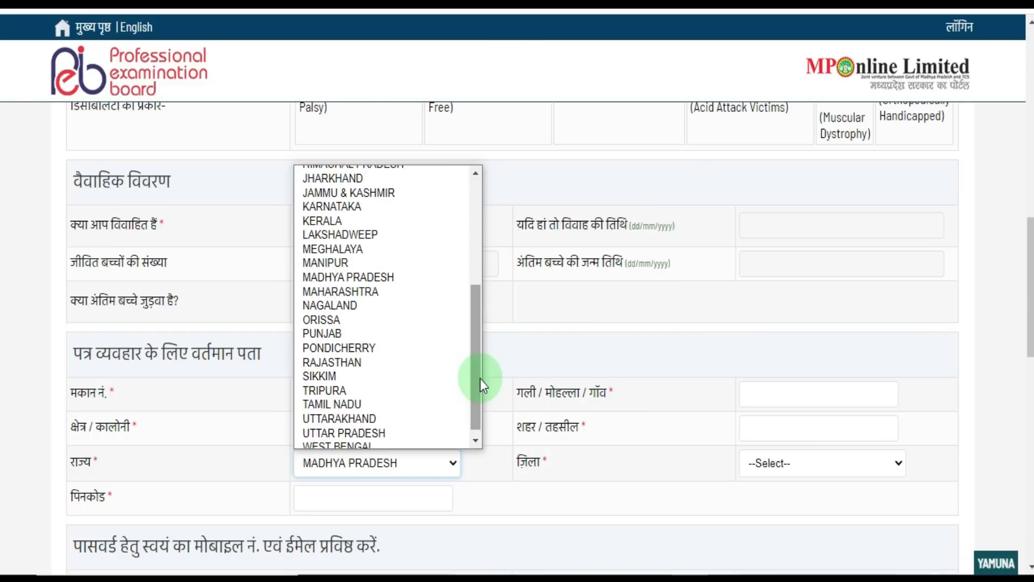
click(401, 363)
click(377, 496)
text(301001)
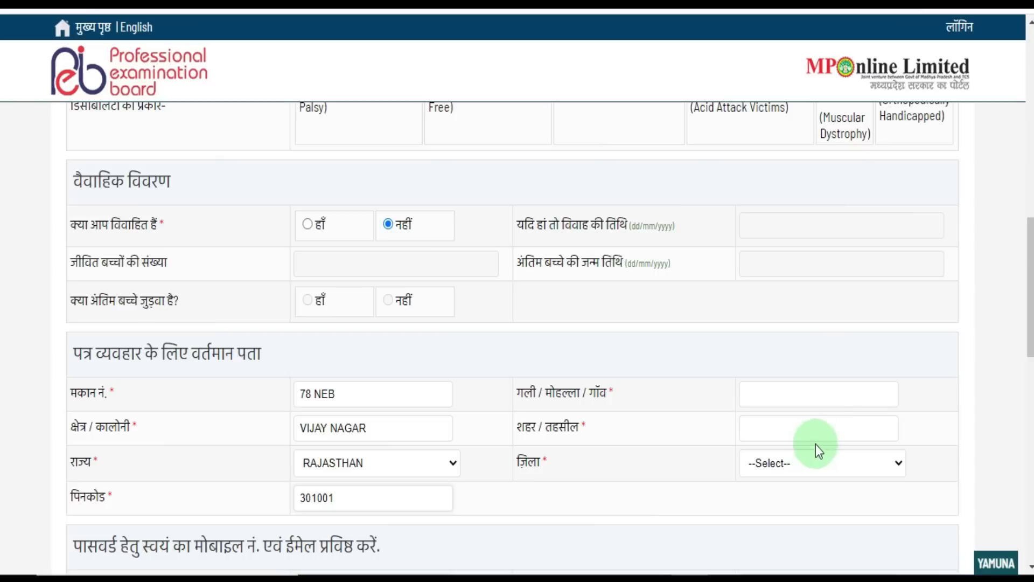
- Fill in the street/village and city/tehsil fields of the correspondence address
click(801, 407)
text(ALWAR)
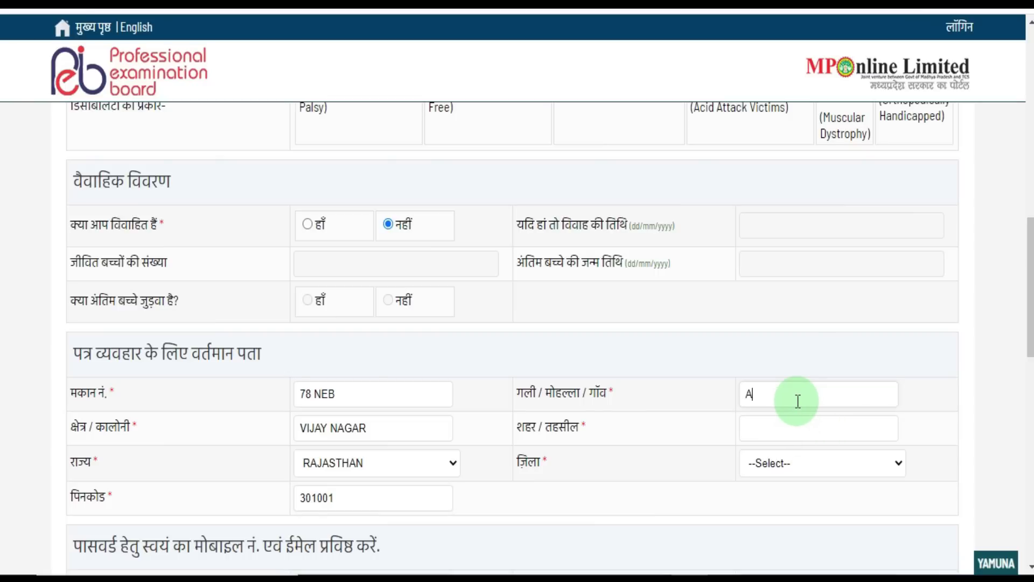
click(787, 424)
text(ALWAR)
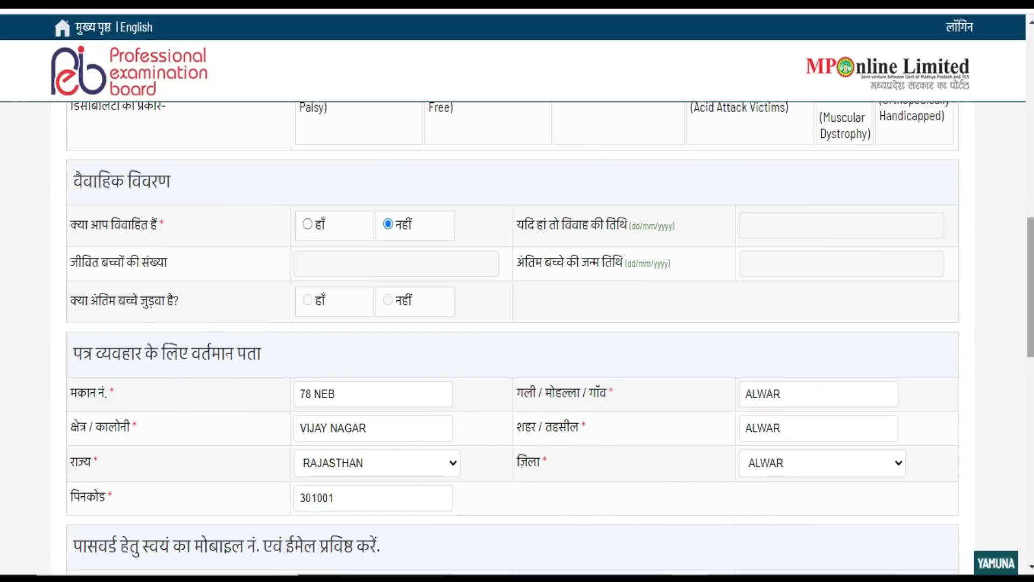
drag(1030, 288, 1030, 414)
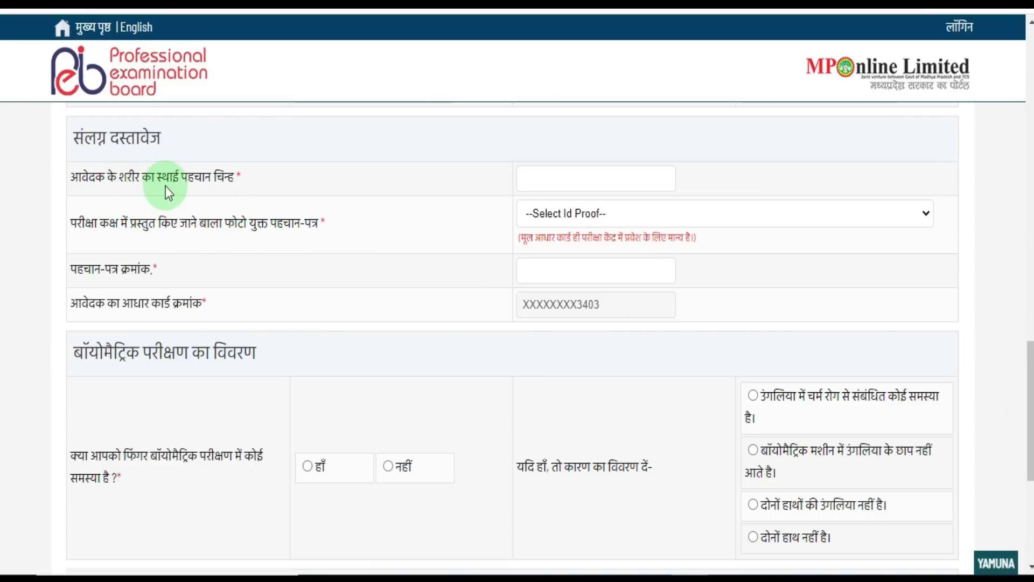
- Enter 'NO MARK' as the identification mark and pick आधार कार्ड as the photo ID proof
click(526, 181)
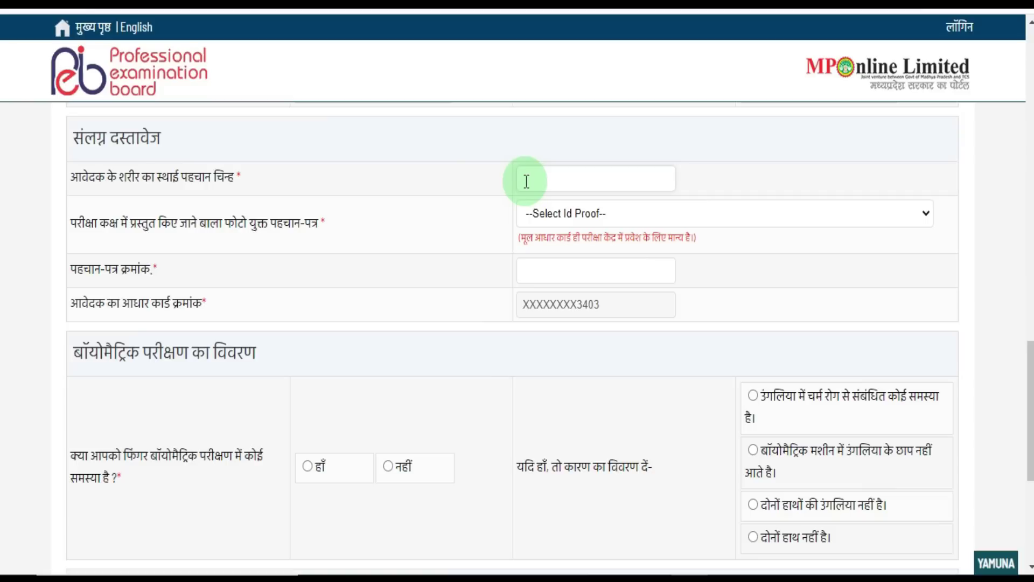
text(NO MARK)
click(557, 216)
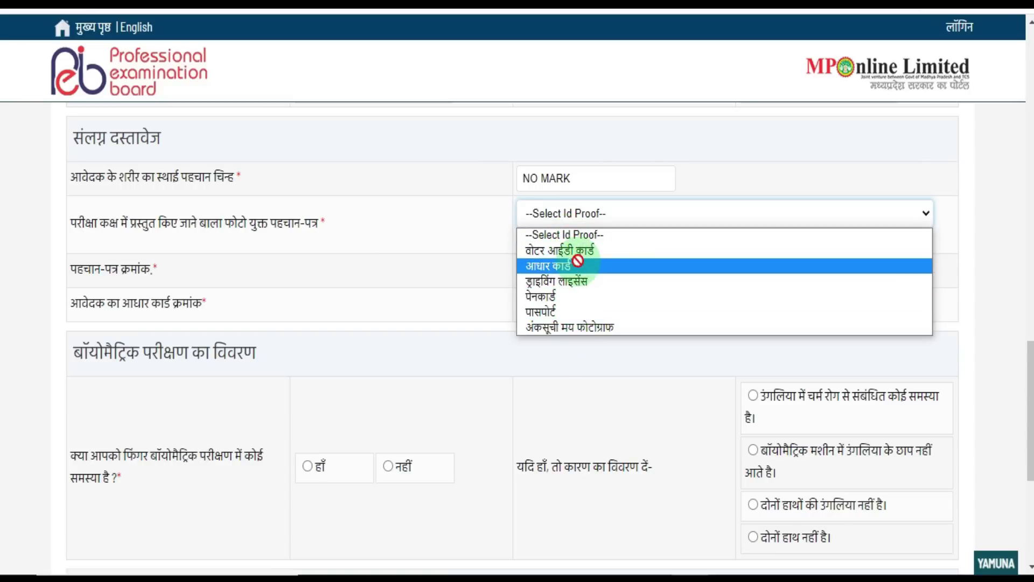
click(578, 264)
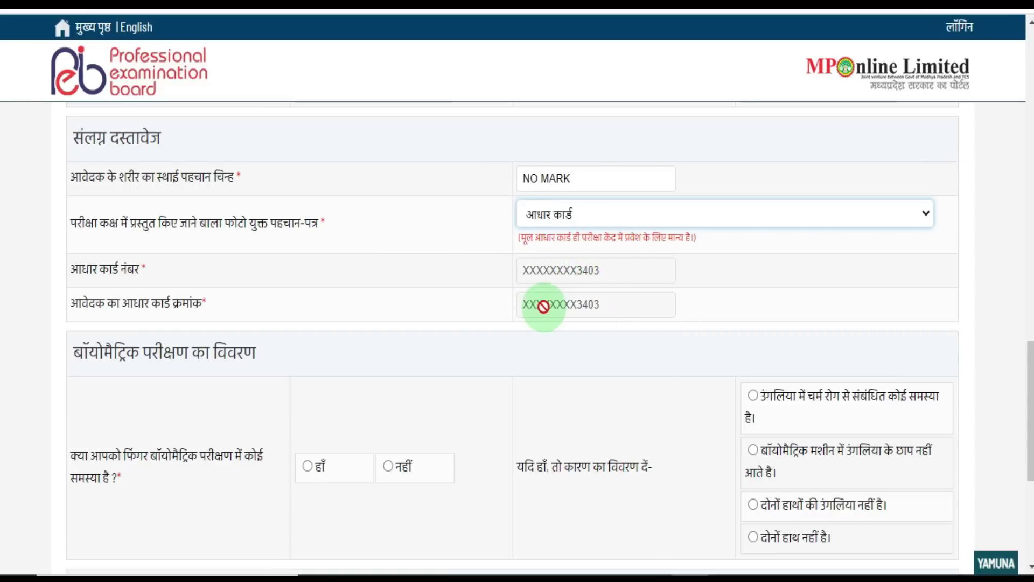
scroll(513, 339, down, 3)
scroll(512, 339, down, 5)
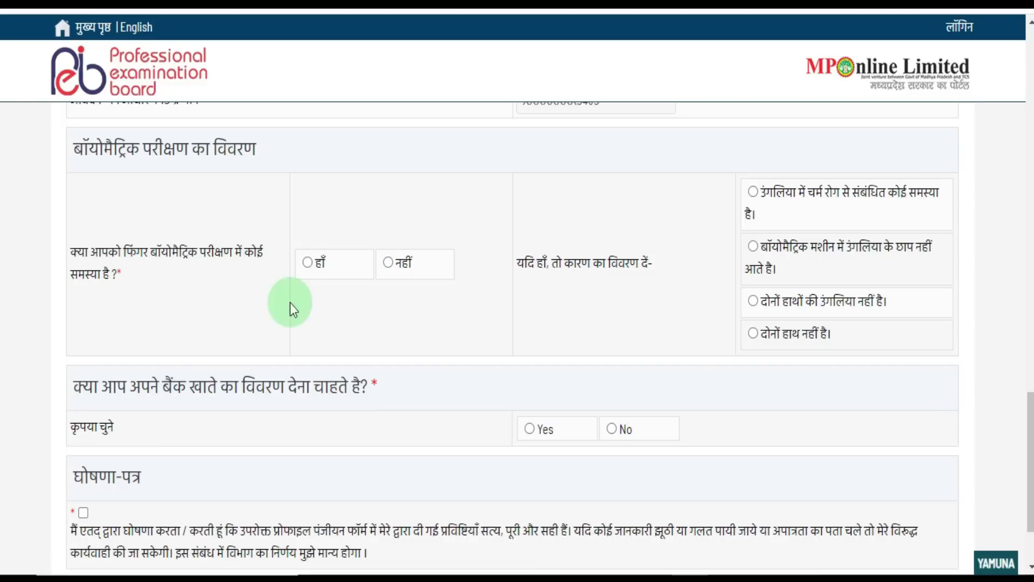
- Answer No to fingerprint biometric problems and Yes to providing bank account details
click(387, 263)
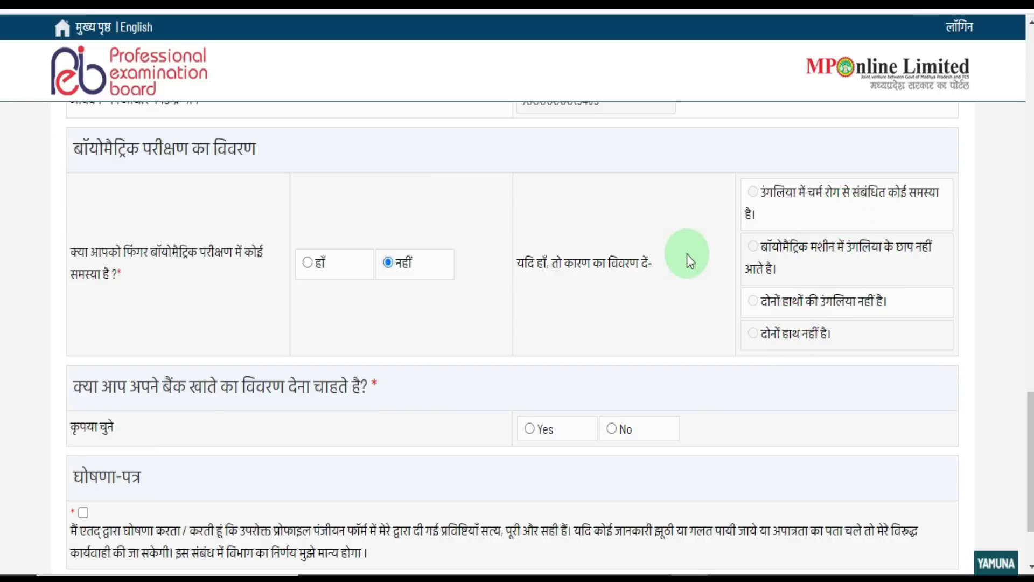
scroll(517, 334, down, 2)
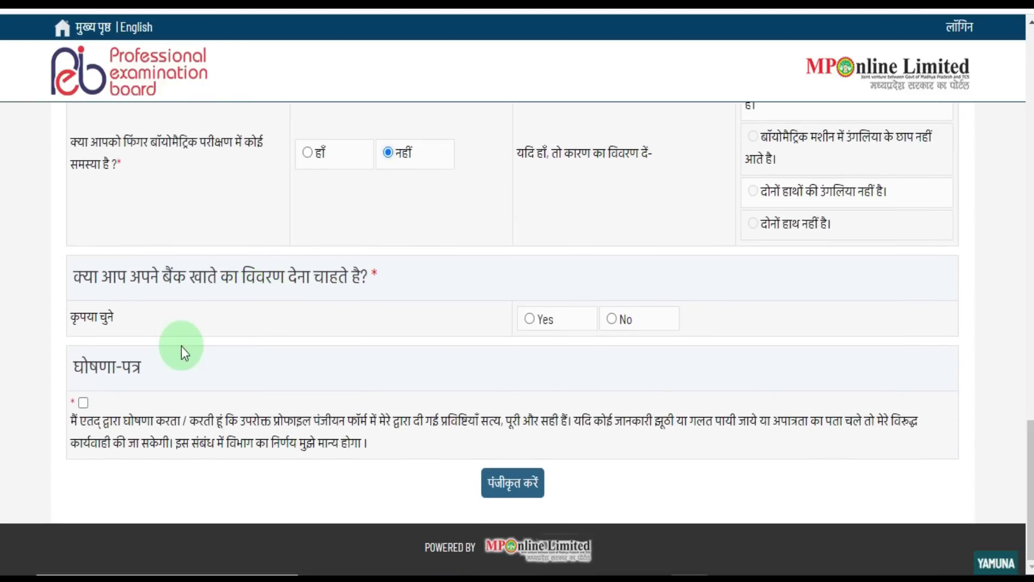
click(529, 319)
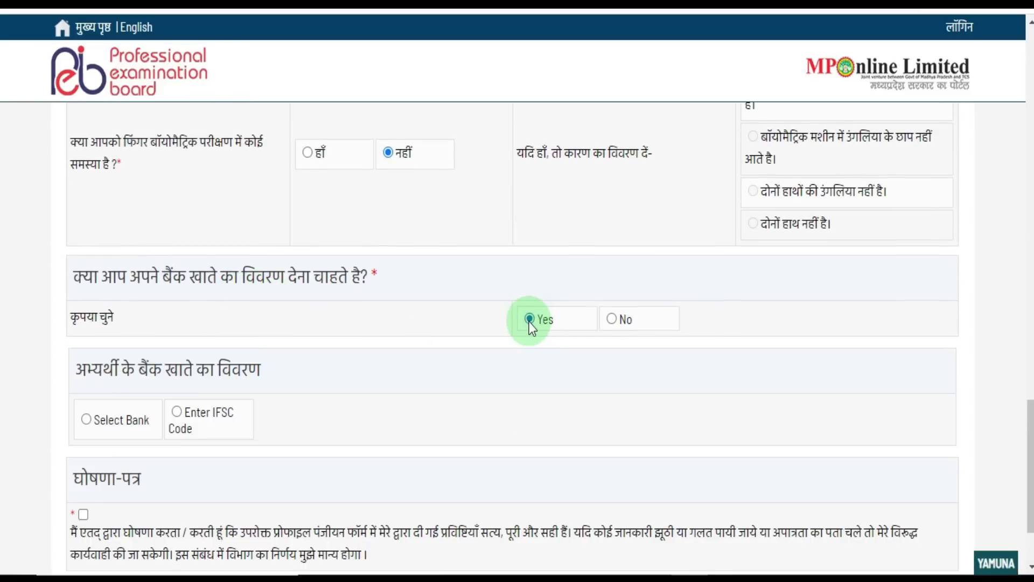
scroll(432, 377, up, 2)
scroll(431, 375, down, 2)
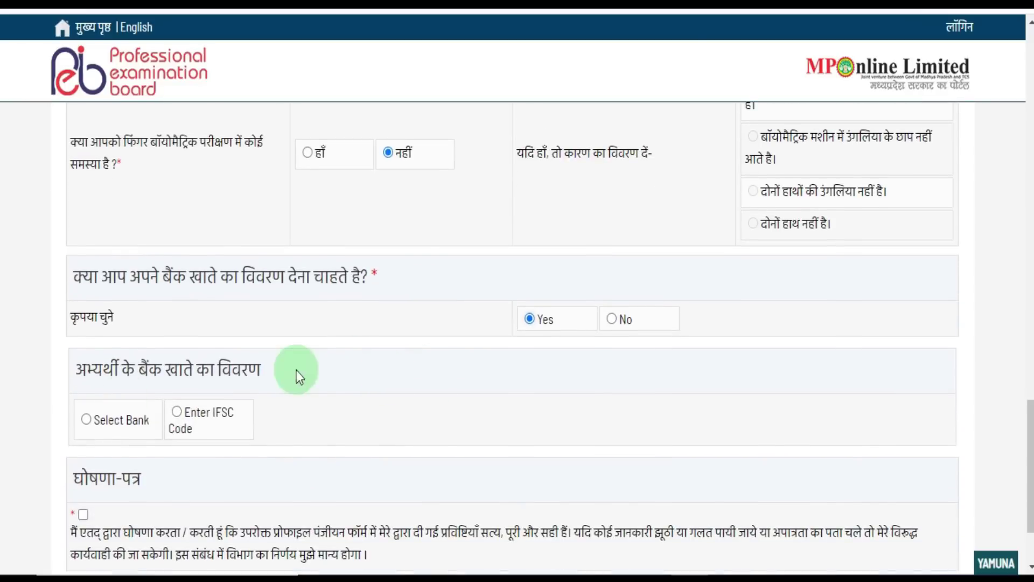
- Choose IFSC code entry for the bank and tick the declaration checkbox
click(176, 413)
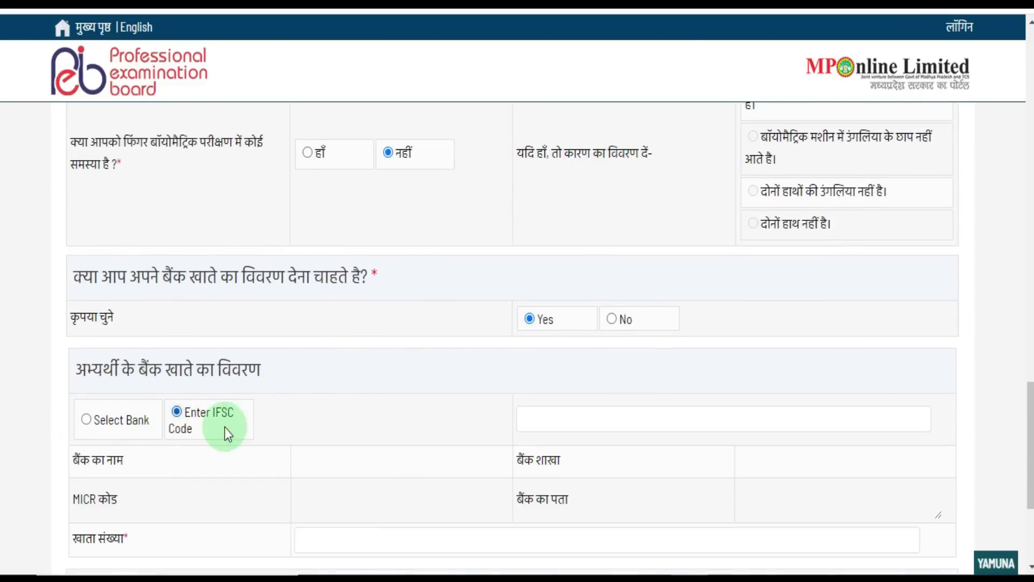
scroll(448, 471, down, 2)
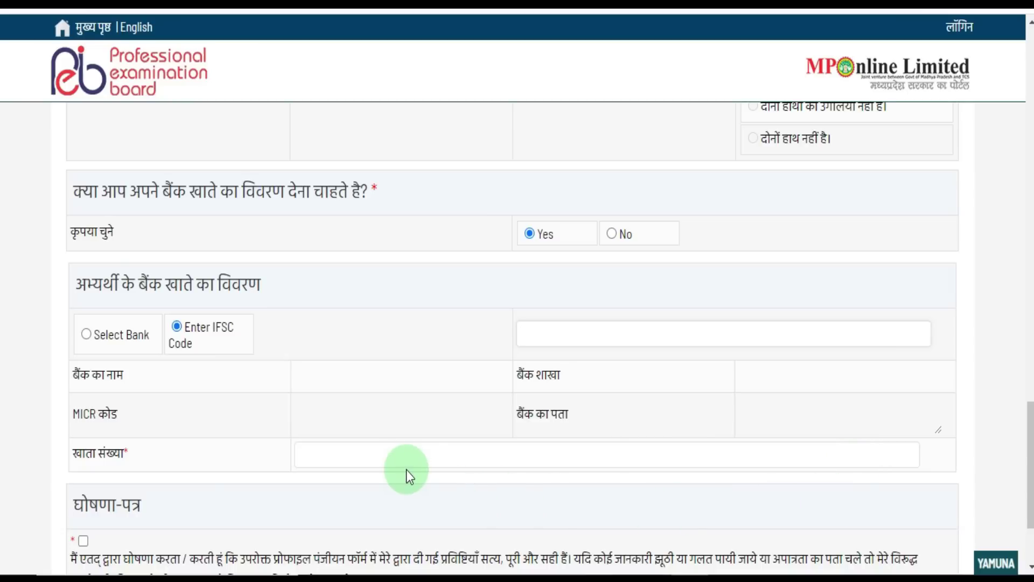
scroll(406, 467, down, 3)
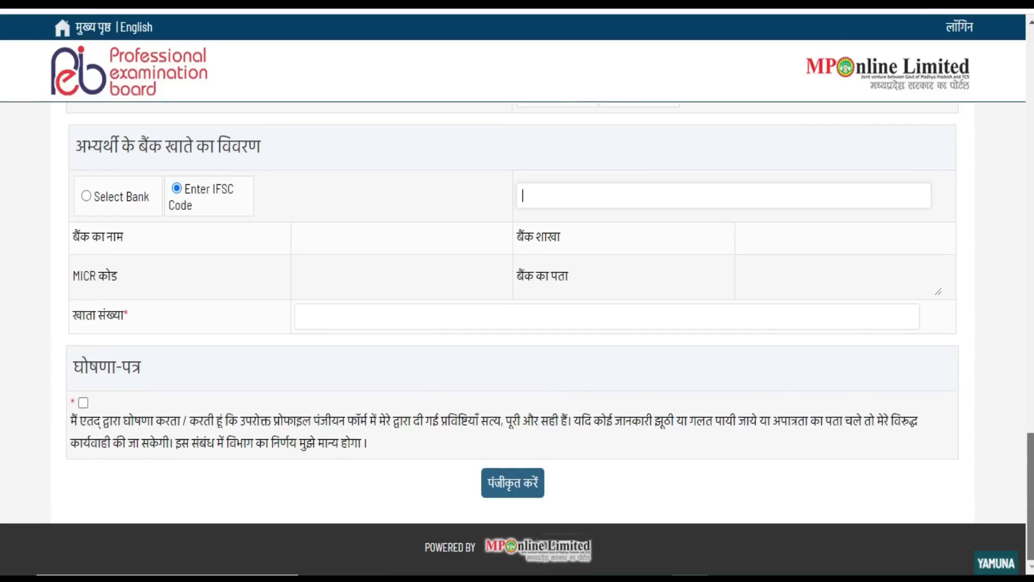
click(86, 399)
- Register the profile with पंजीकृत करें and bring up the photo and signature attachment section
click(511, 501)
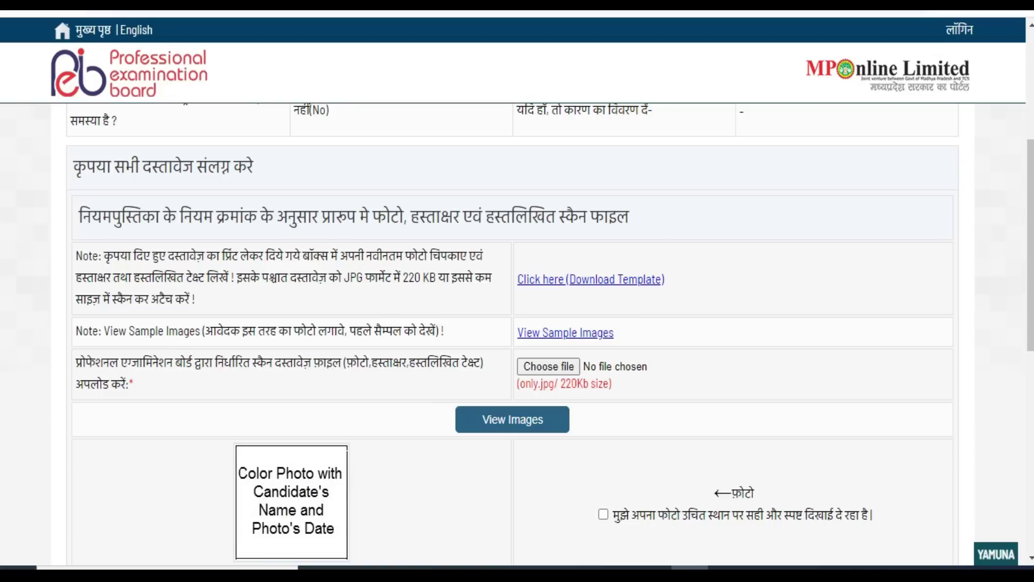
click(207, 180)
scroll(945, 231, down, 1)
scroll(945, 231, down, 1)
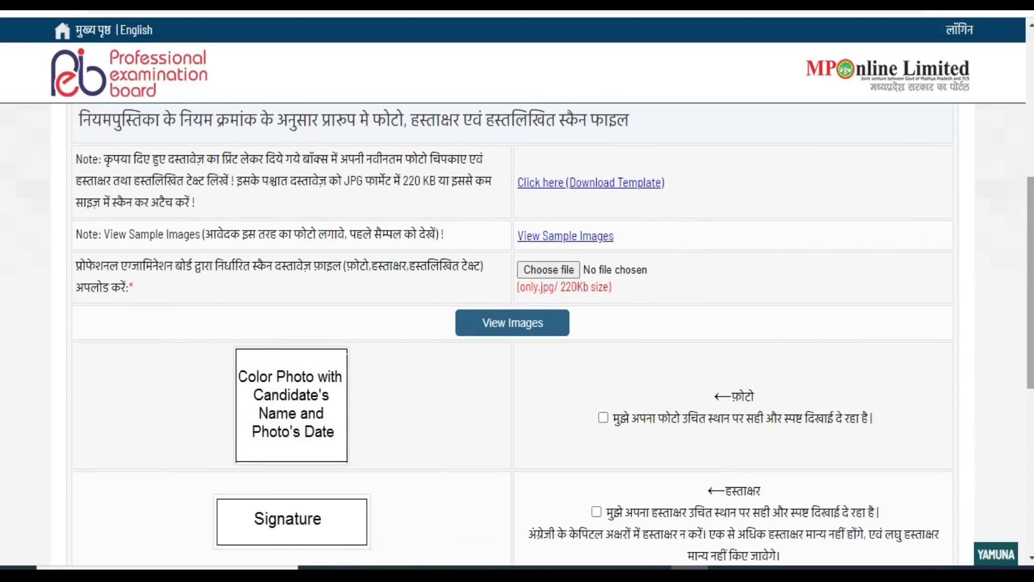
- Open the photo, signature and self-declaration template PDF in a new tab and scroll through it
click(603, 194)
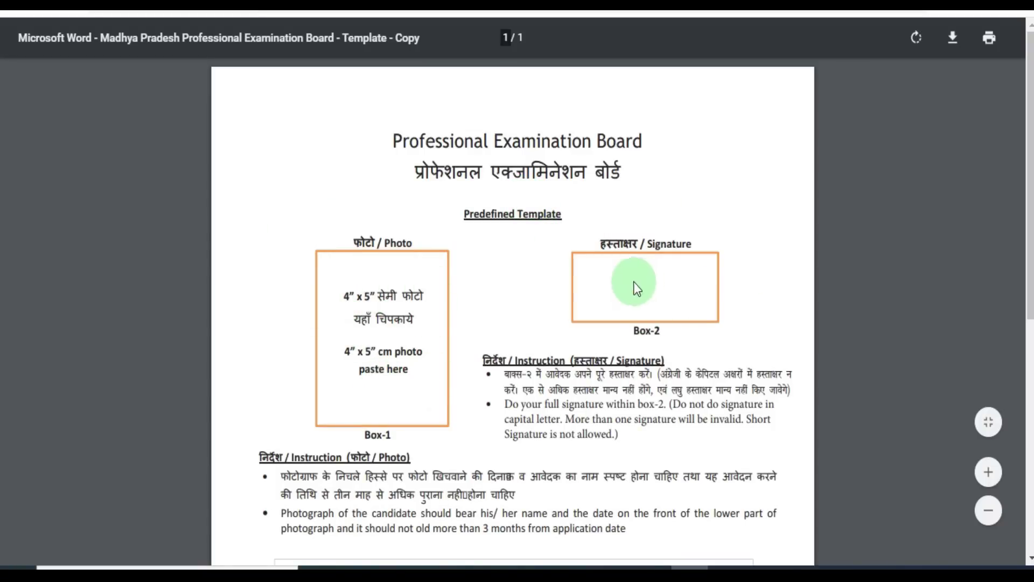
scroll(664, 288, down, 5)
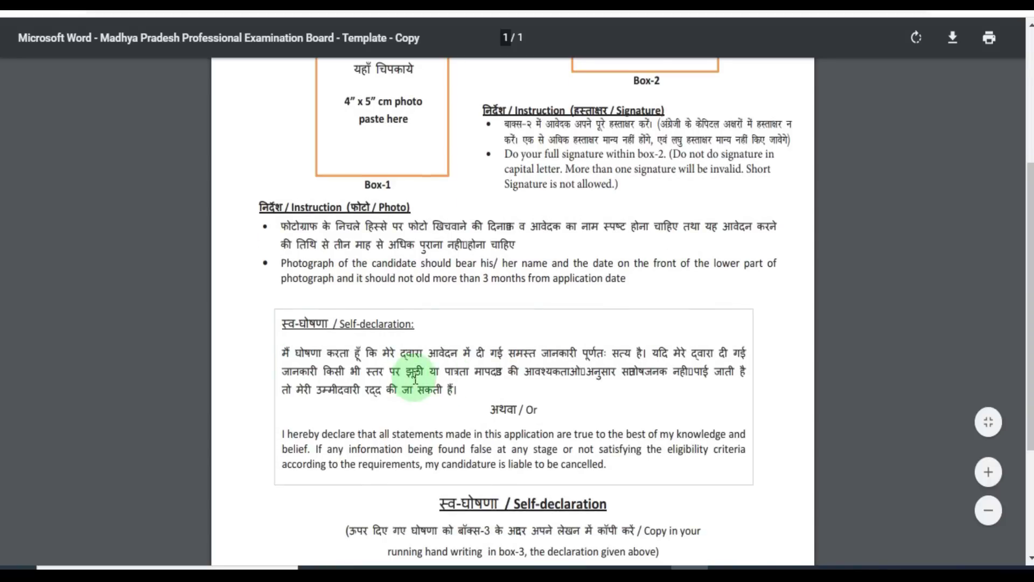
scroll(425, 366, down, 2)
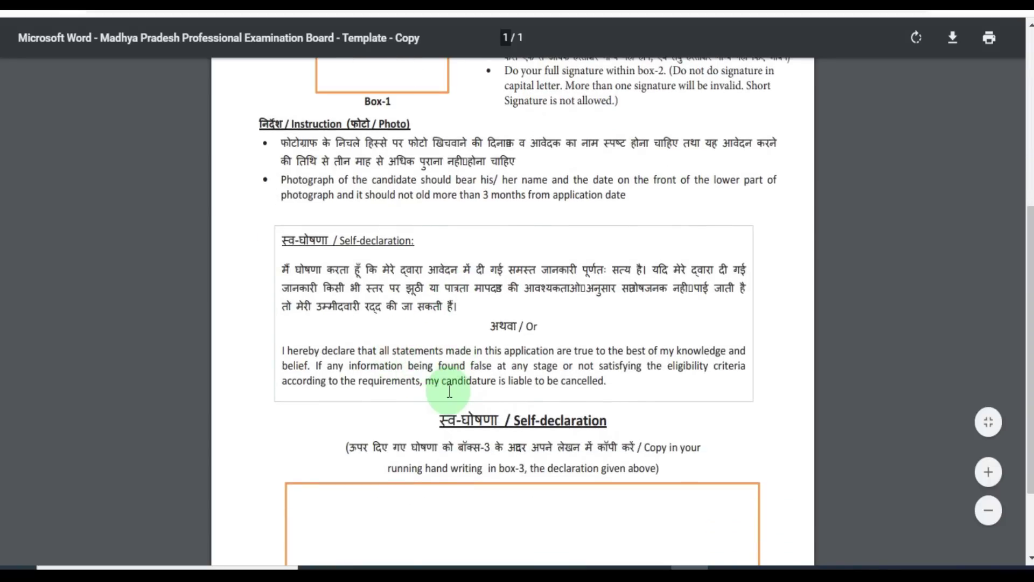
scroll(451, 398, down, 2)
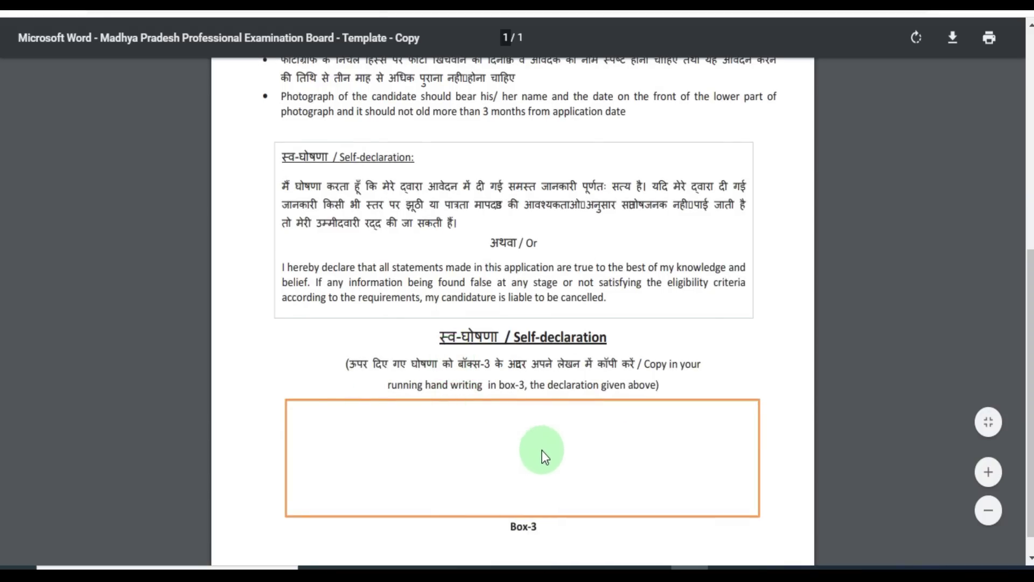
scroll(547, 450, up, 3)
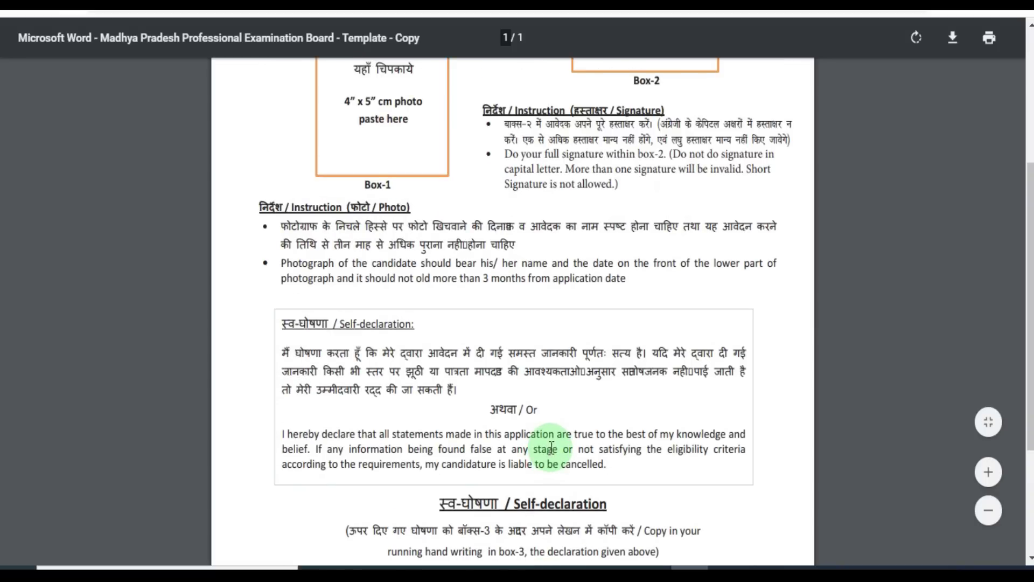
scroll(550, 447, up, 3)
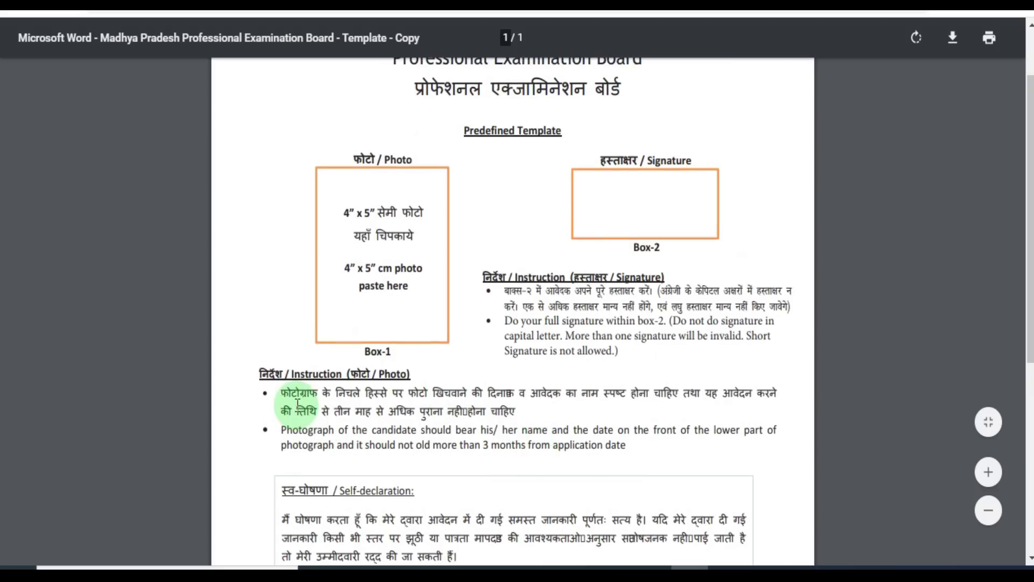
- Highlight parts of the Hindi photo instructions, then return to the application form tab
drag(426, 392, 670, 391)
drag(322, 411, 457, 411)
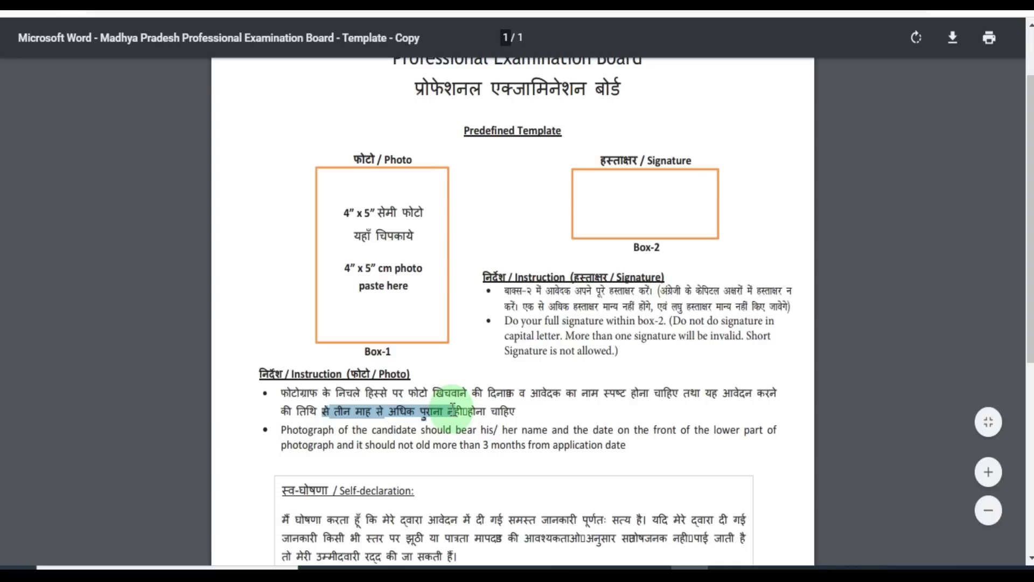
drag(499, 307, 511, 307)
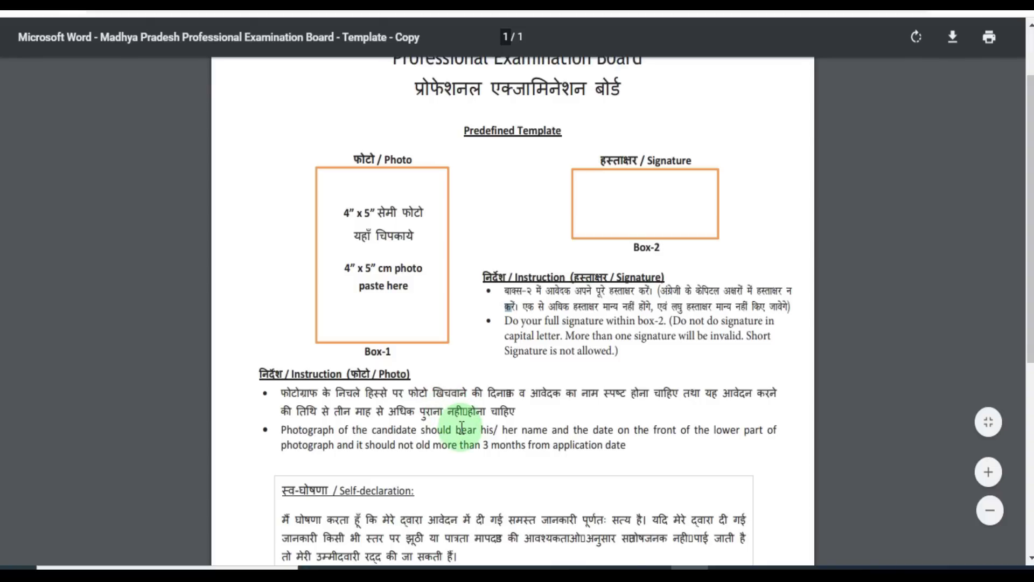
click(697, 350)
click(161, 3)
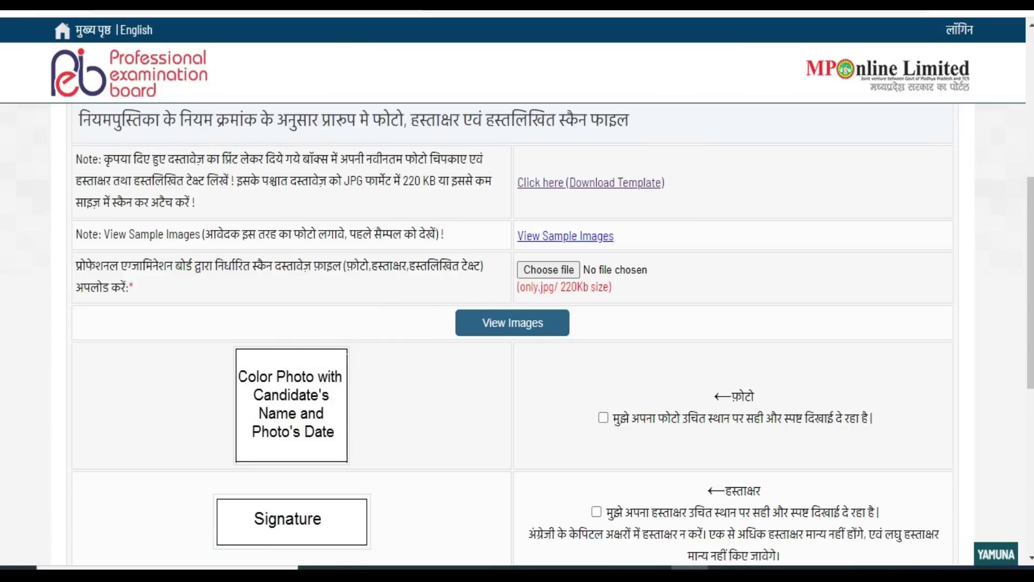
click(577, 237)
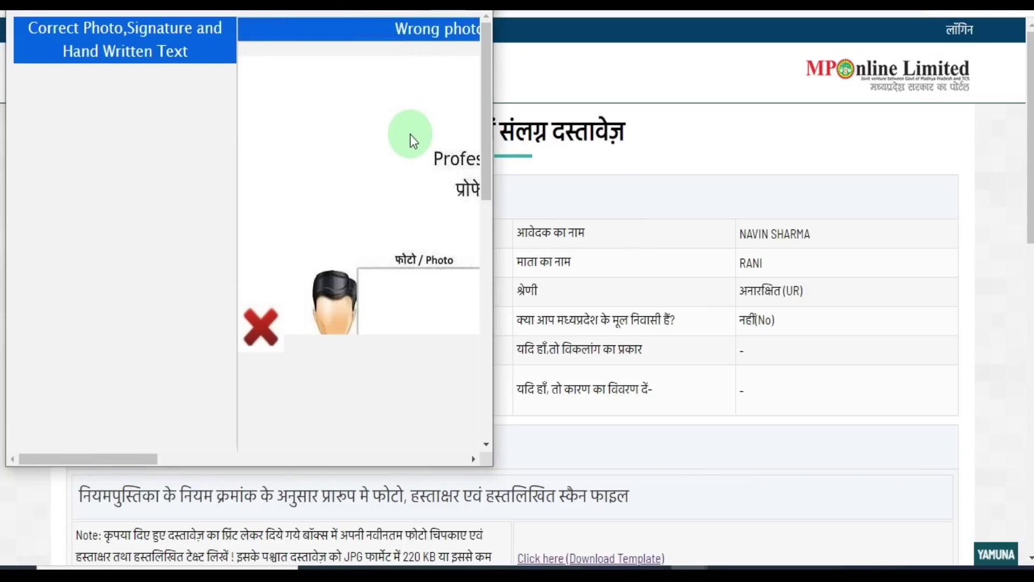
click(450, 4)
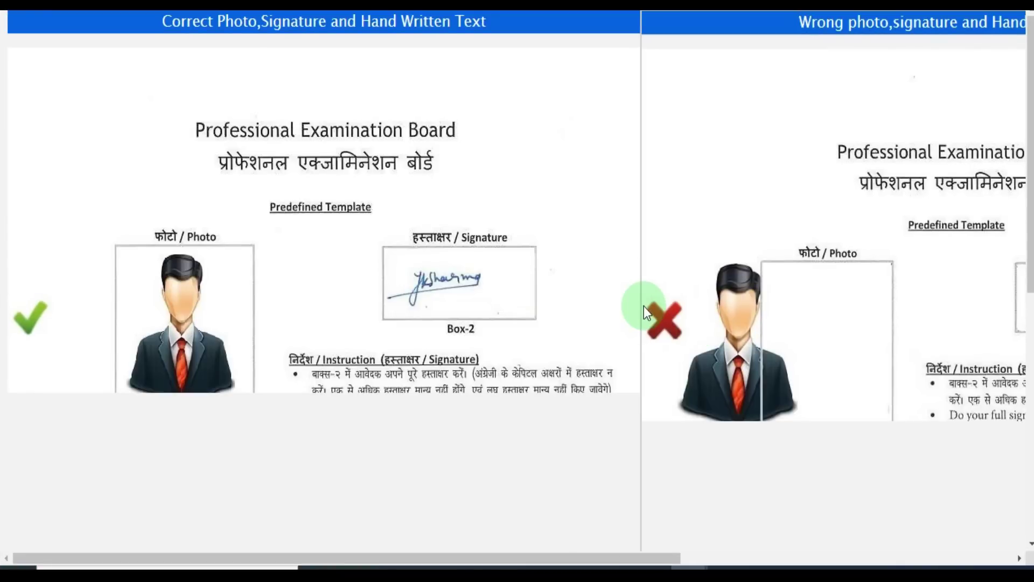
scroll(662, 340, down, 2)
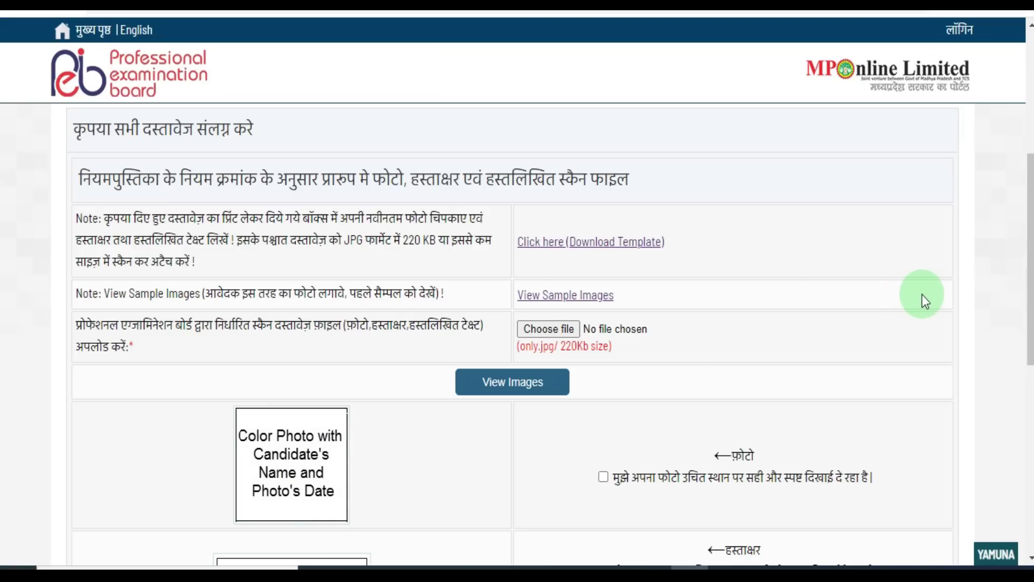
- Scroll down and back up through the template PDF once more
scroll(1023, 323, down, 1)
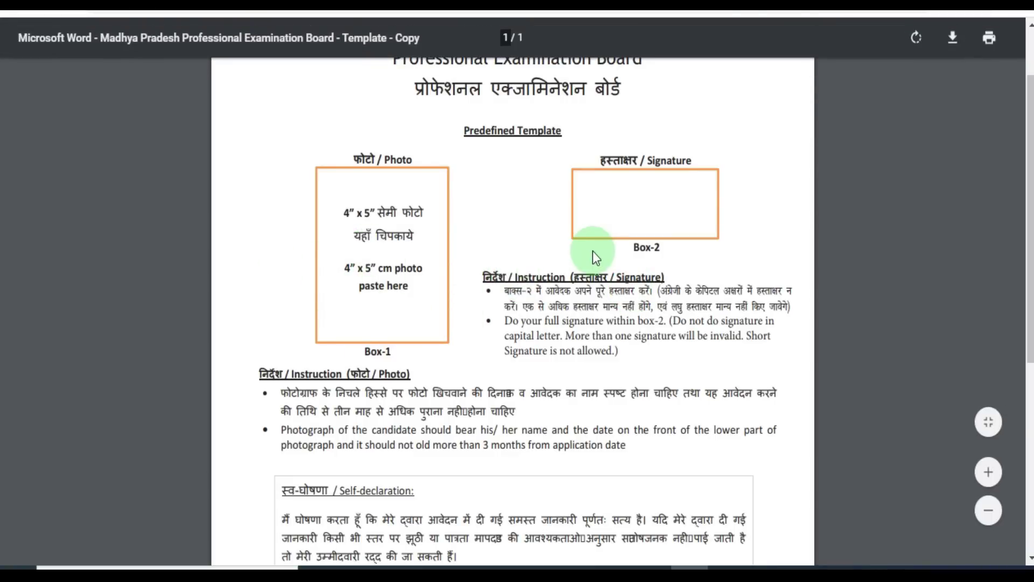
scroll(528, 442, down, 4)
scroll(495, 388, up, 3)
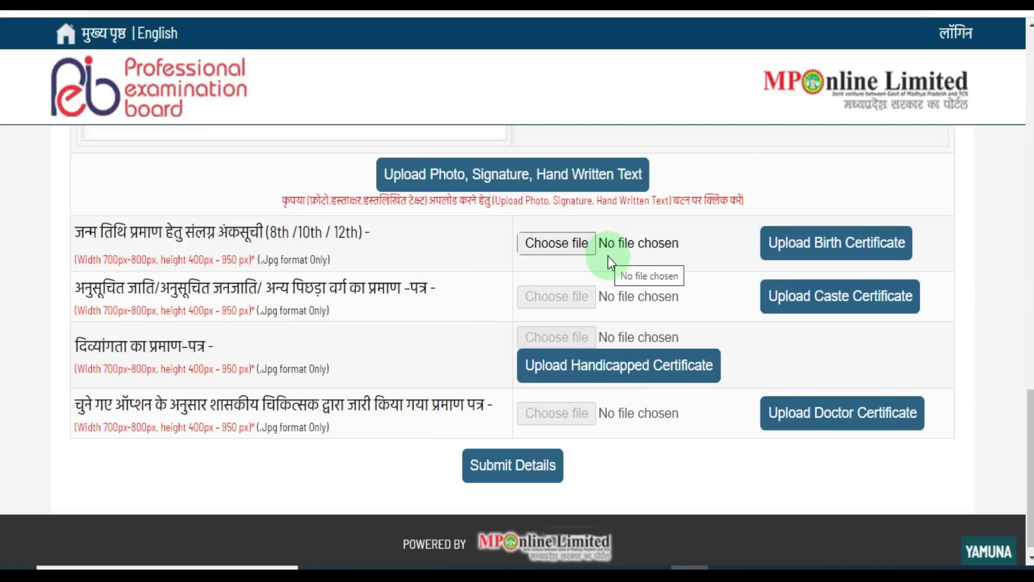
- Try submitting the document upload section with Submit Details
click(484, 467)
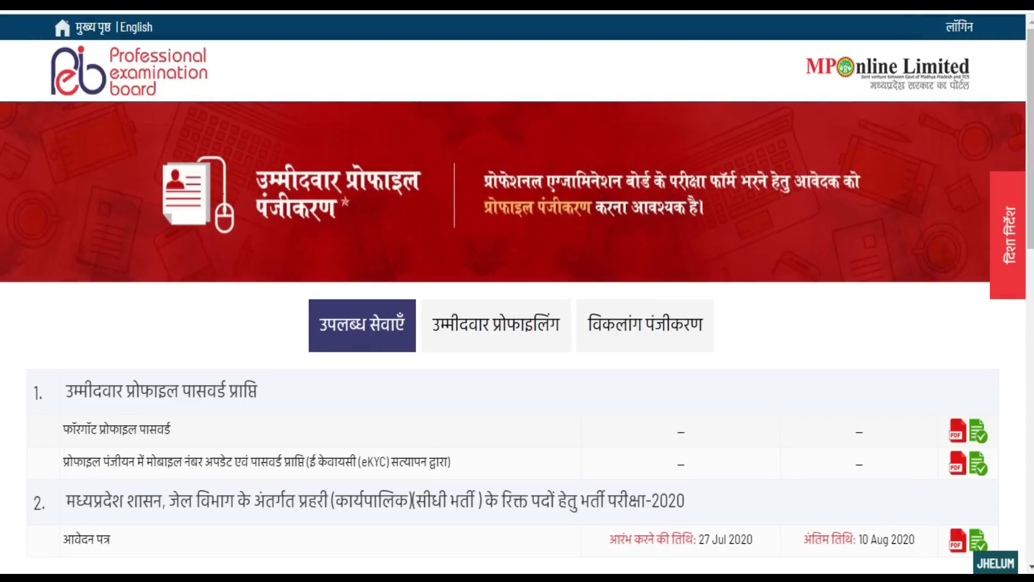
- Open the Prahari Recruitment 2020 form from the आवेदन पत्र row and accept the candidate declaration
scroll(517, 323, down, 2)
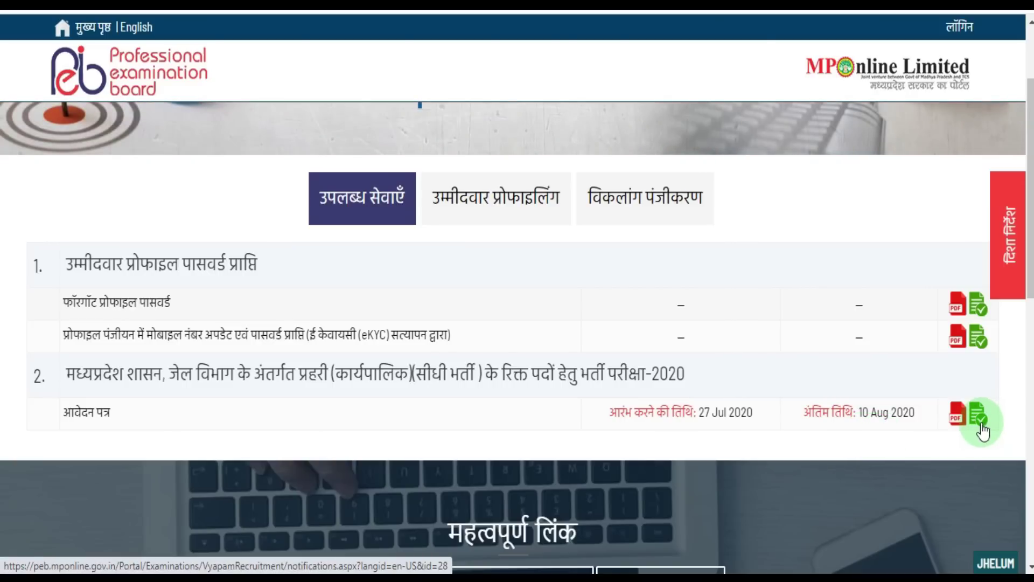
click(980, 424)
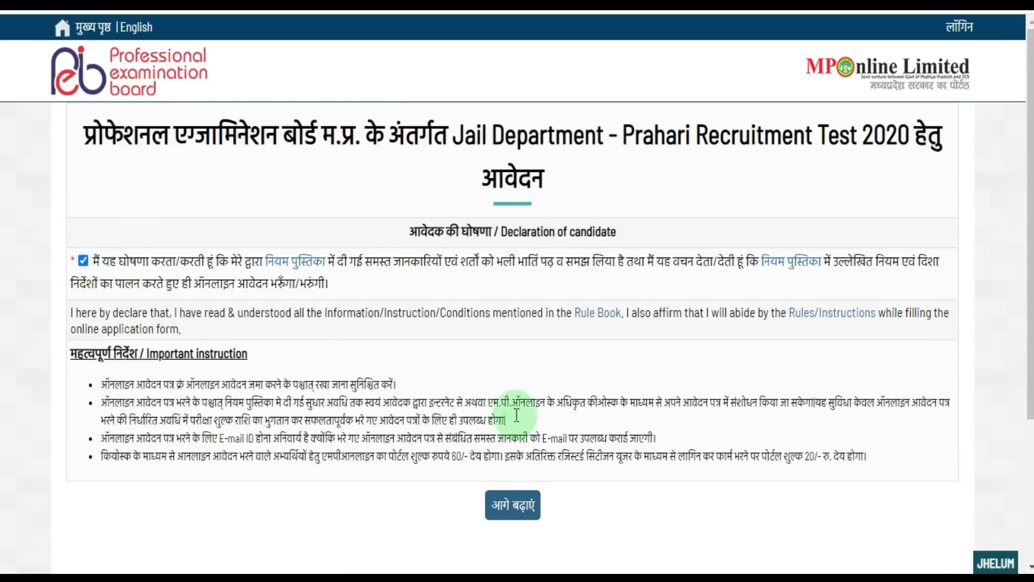
click(515, 503)
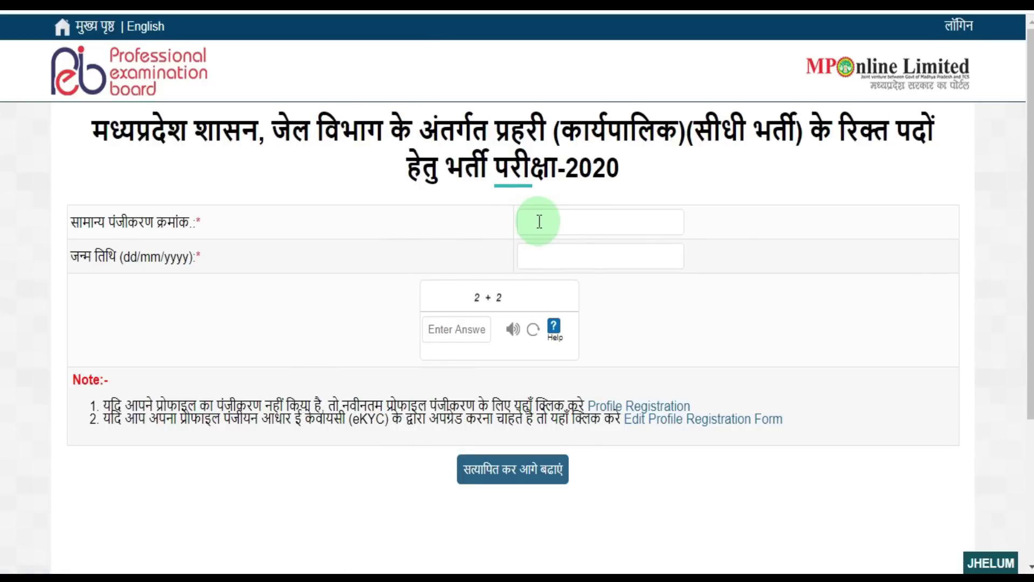
- Enter 4 as the captcha answer and verify to open the application form
click(460, 334)
text(4)
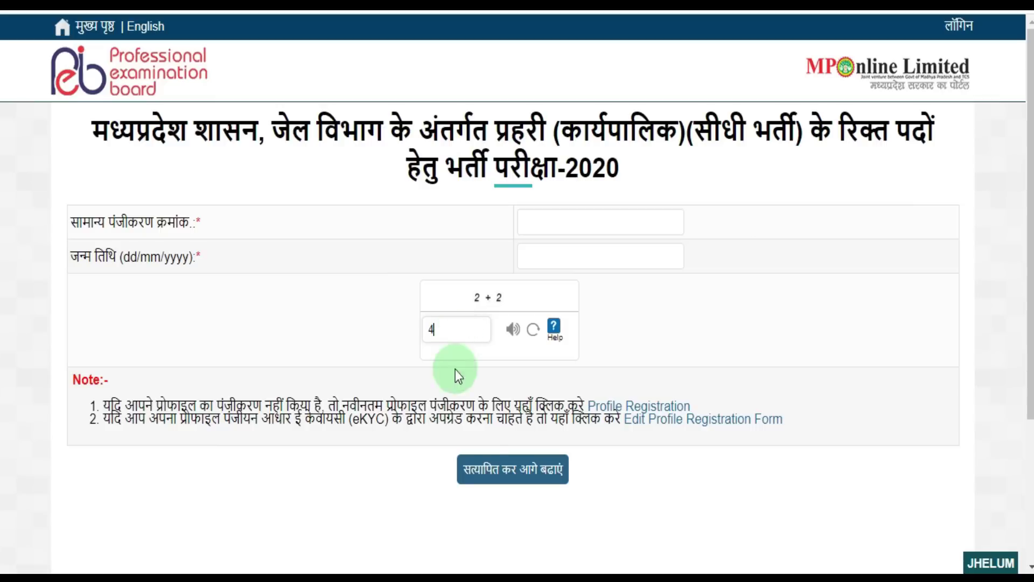
click(511, 474)
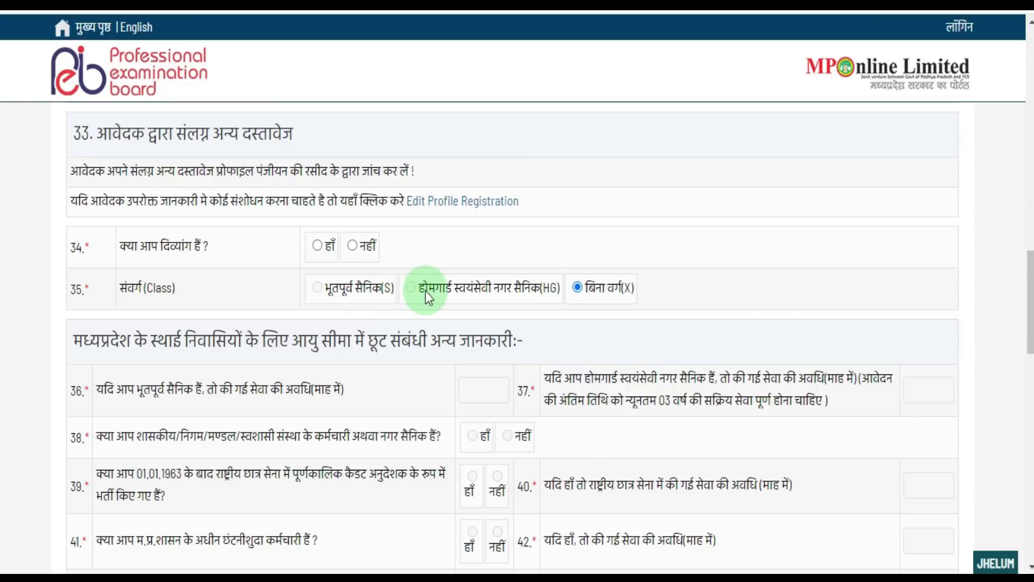
- Scroll through questions 34–45 of the Prahari form and proceed to the next part
scroll(926, 272, down, 3)
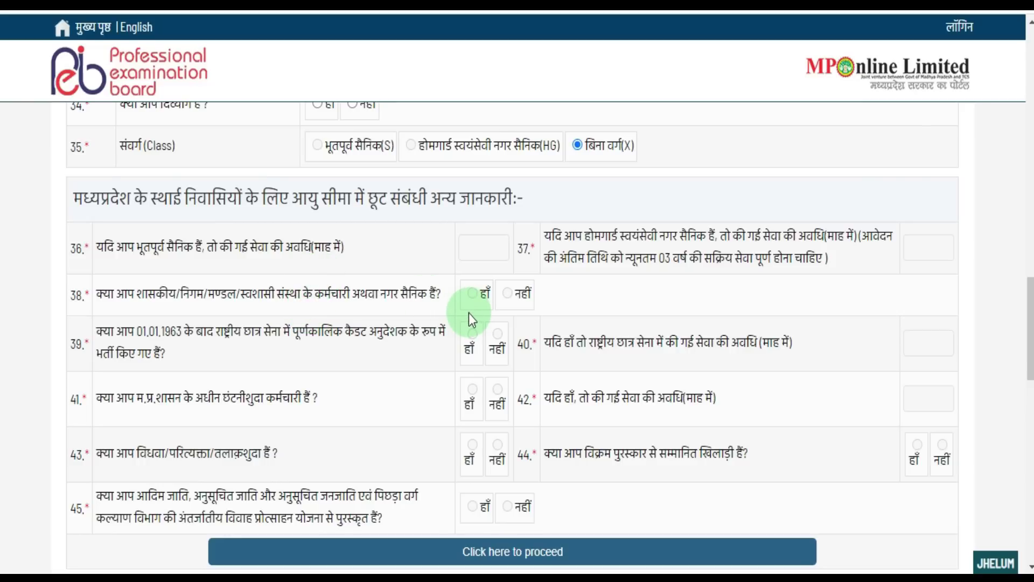
scroll(992, 174, down, 1)
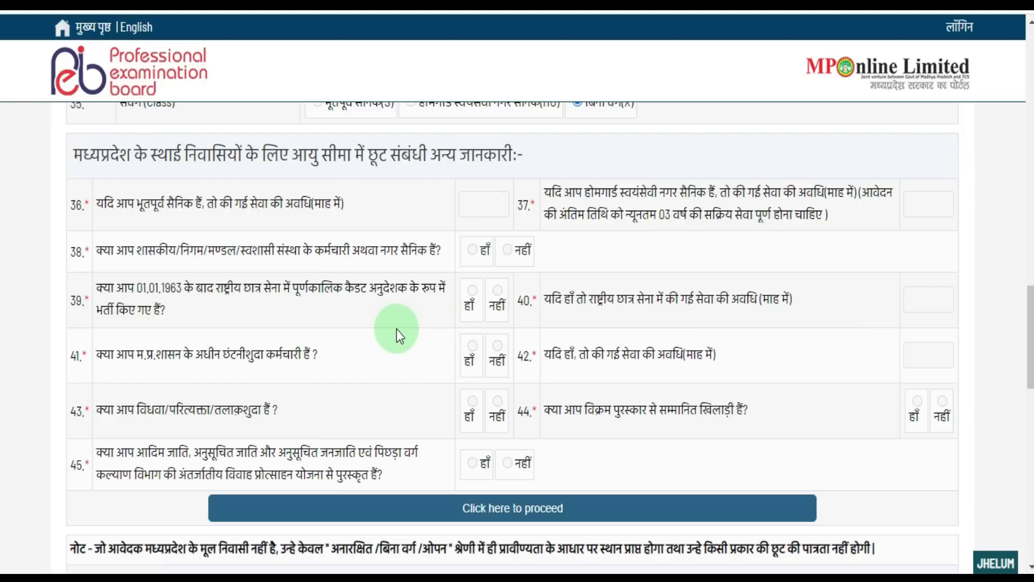
scroll(550, 337, down, 2)
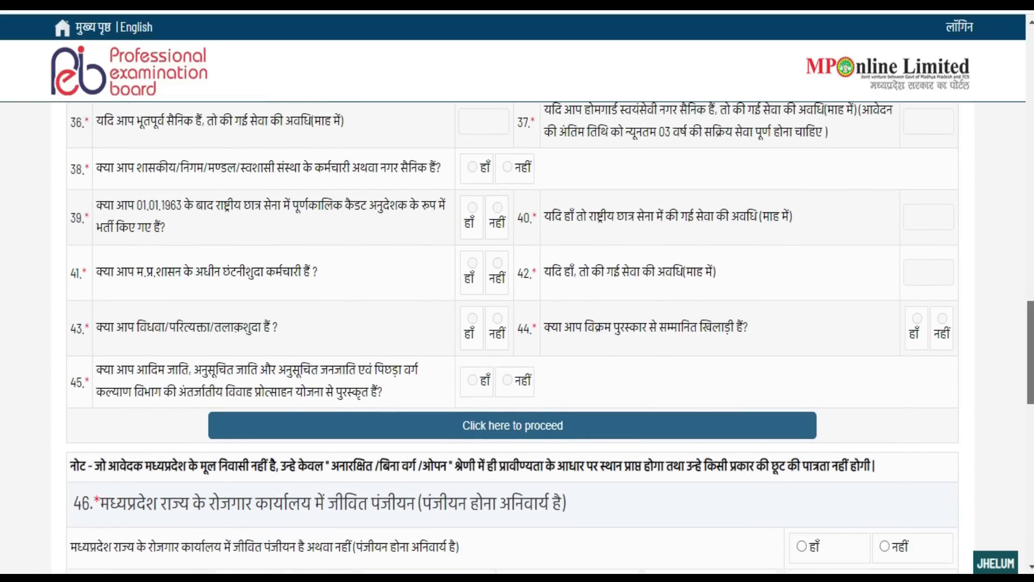
scroll(550, 337, down, 1)
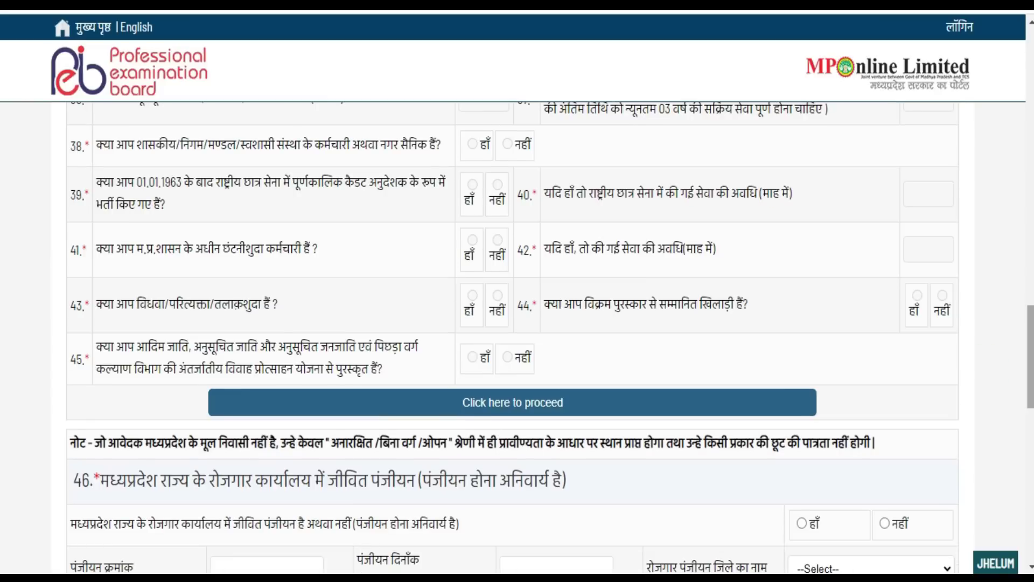
click(536, 417)
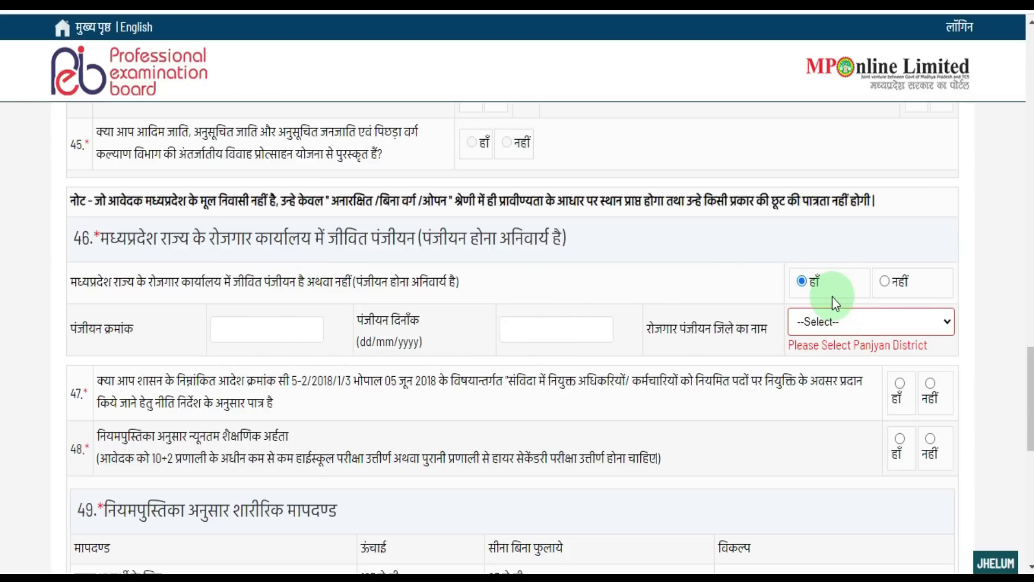
- Answer हाँ (Yes) to question 46 on MP employment-office registration, dismissing the warning
click(885, 280)
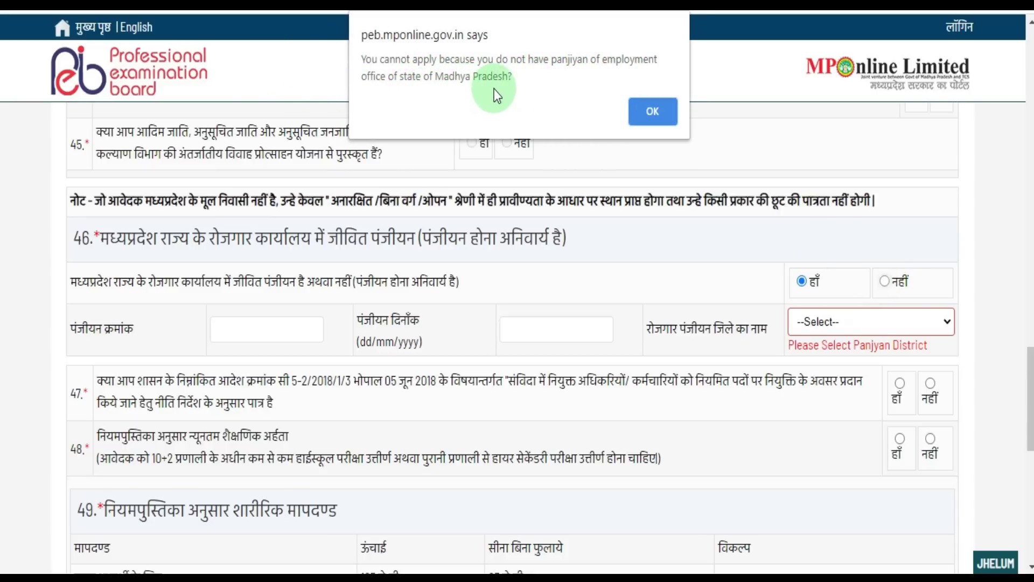
click(641, 113)
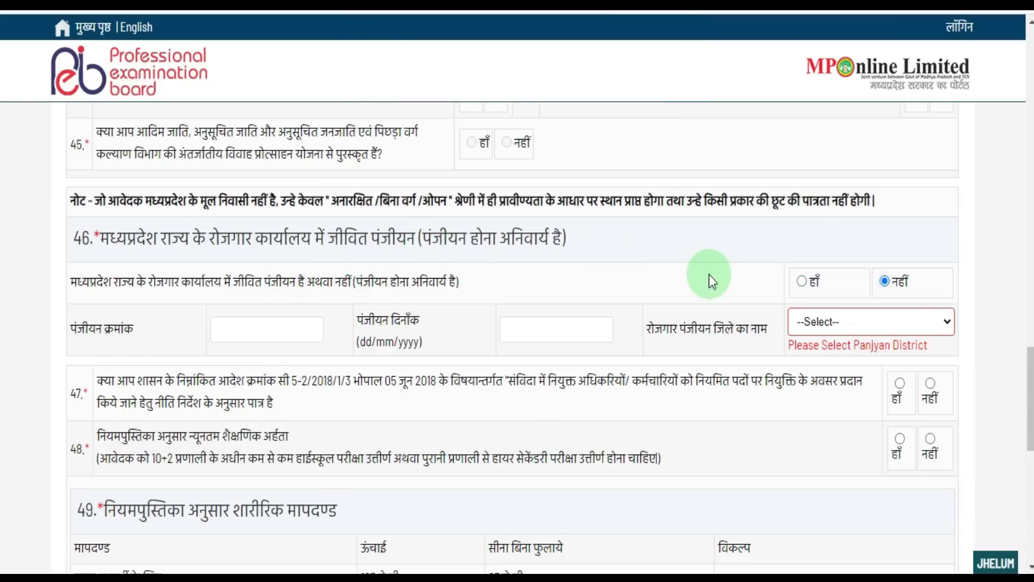
click(801, 281)
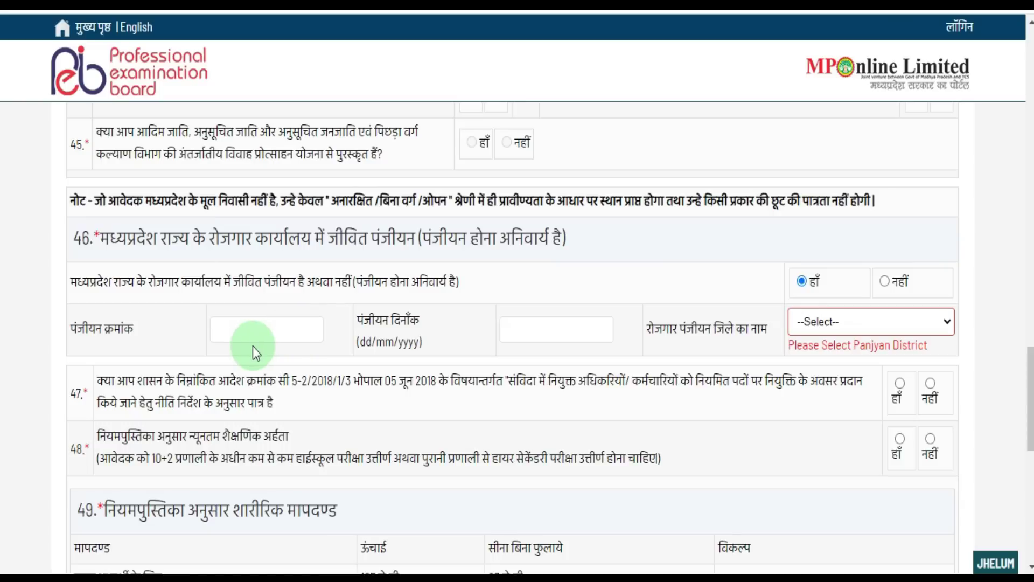
- Try the registration number, date and district fields, then scroll down the form
click(240, 329)
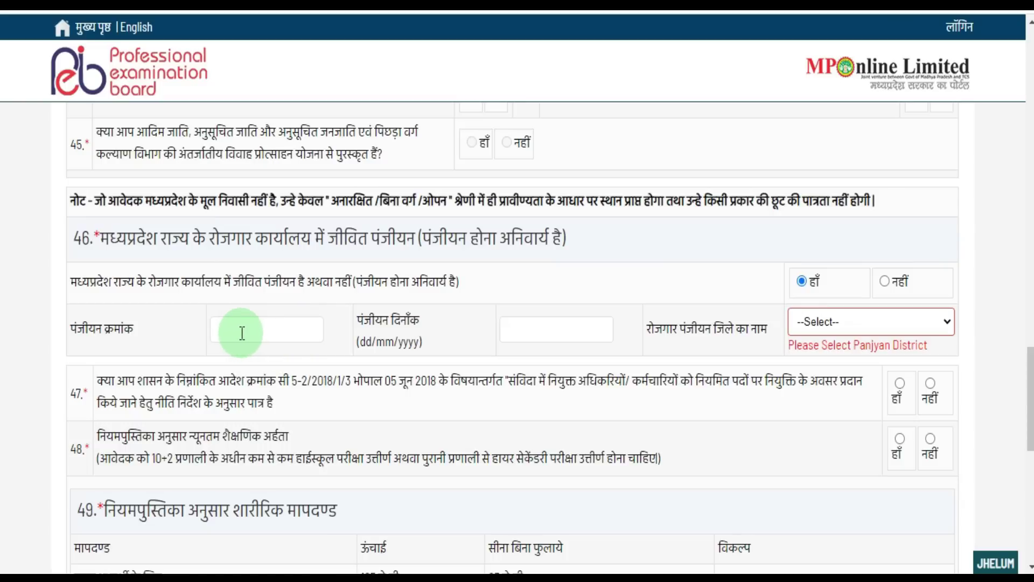
click(549, 326)
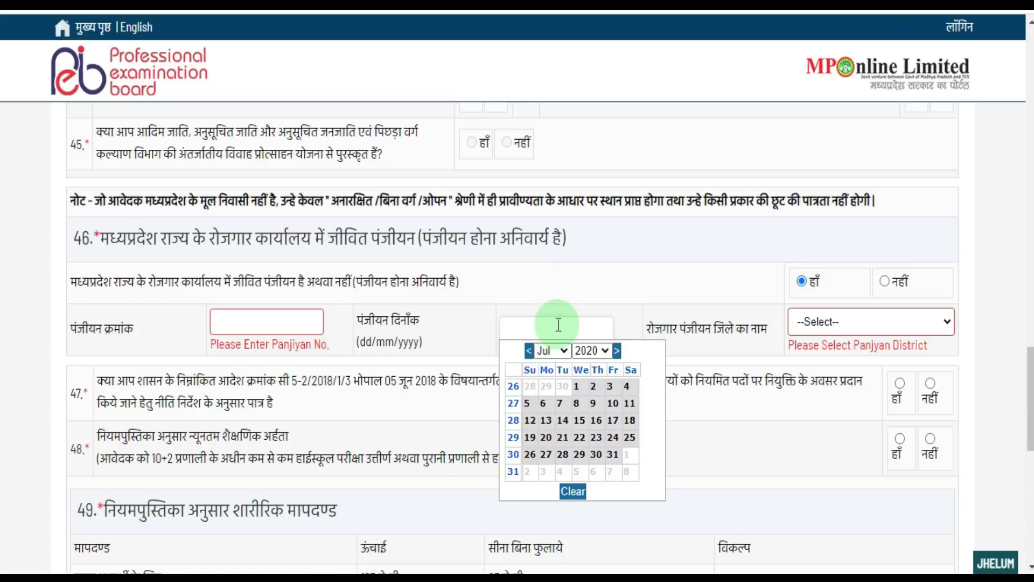
click(852, 326)
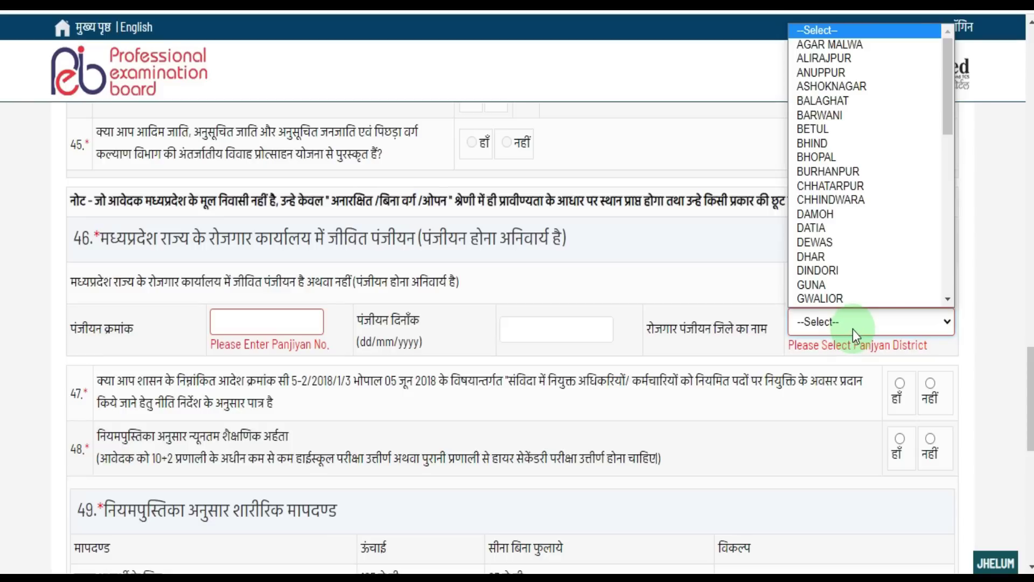
drag(951, 112, 960, 288)
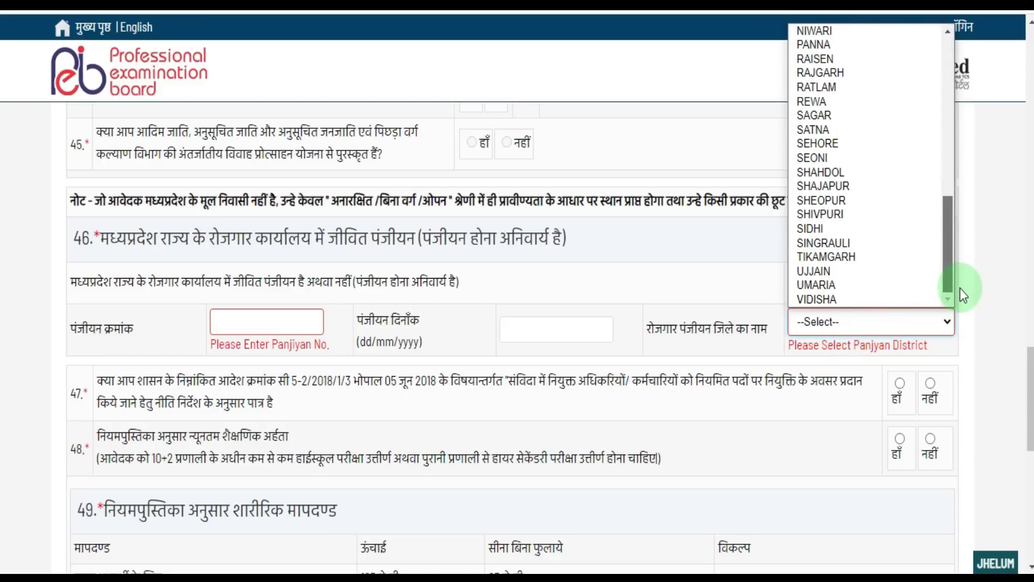
scroll(572, 322, down, 4)
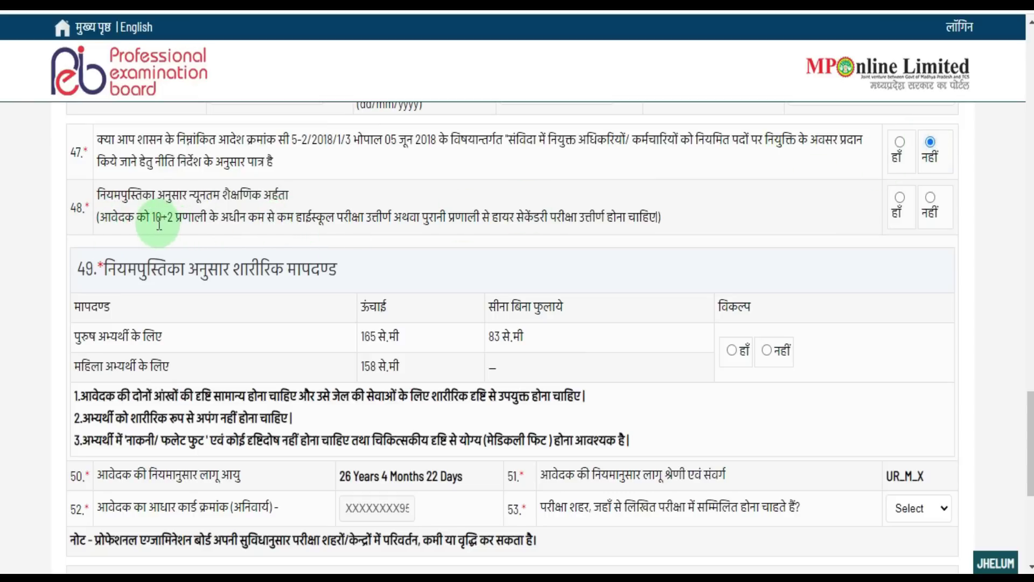
- Answer हाँ to question 48 on minimum education and question 49 on physical standards
drag(156, 219, 384, 217)
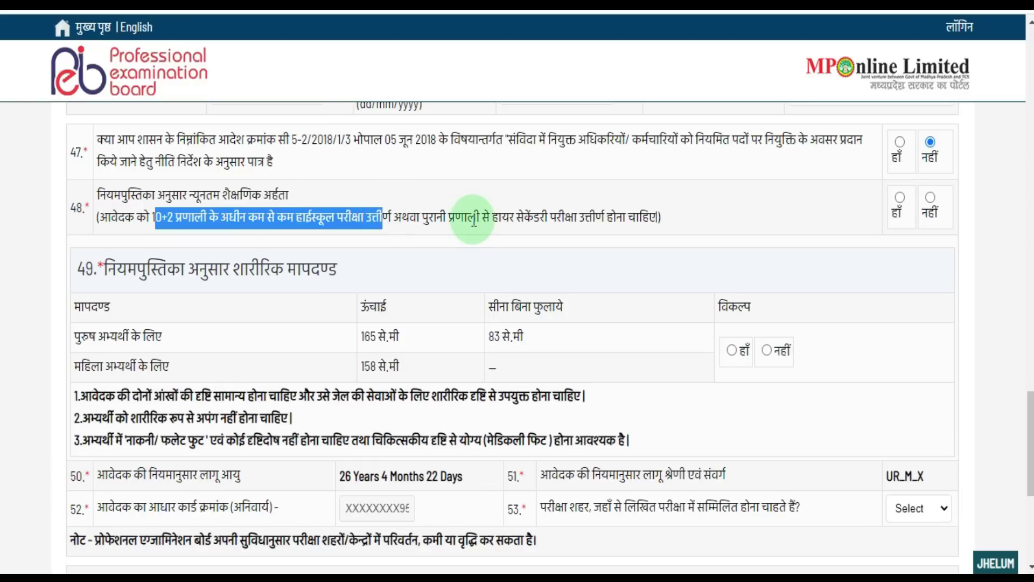
click(900, 198)
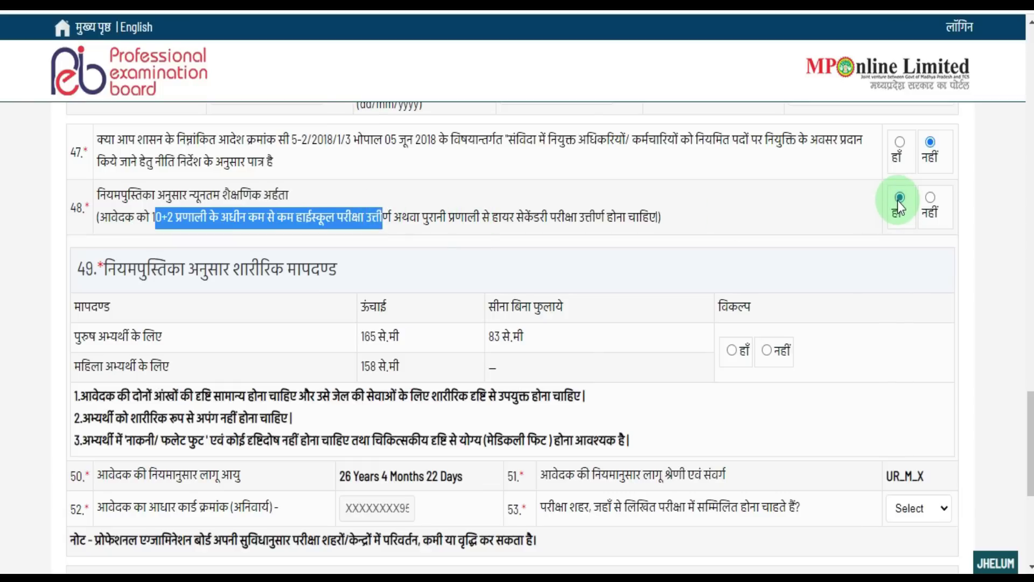
click(697, 308)
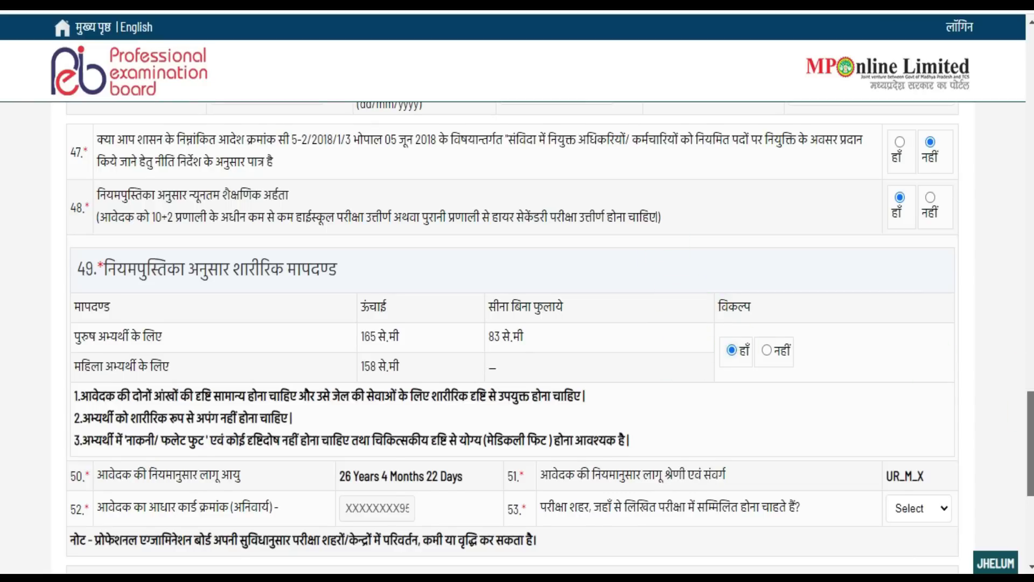
scroll(1030, 442, down, 6)
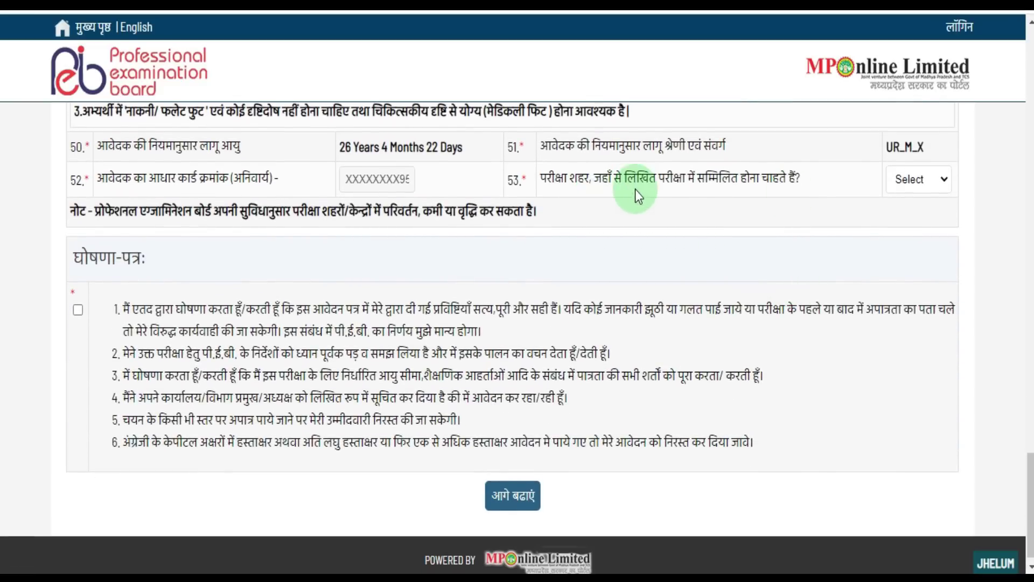
- Select Ujjain as the exam city, tick the declaration and submit with आगे बढ़ाएं
click(957, 187)
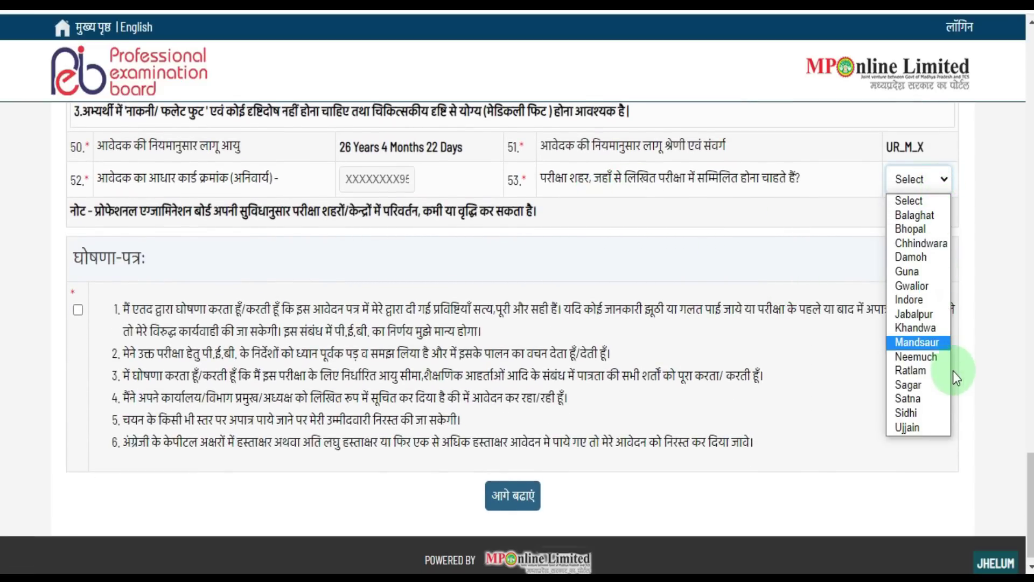
click(939, 425)
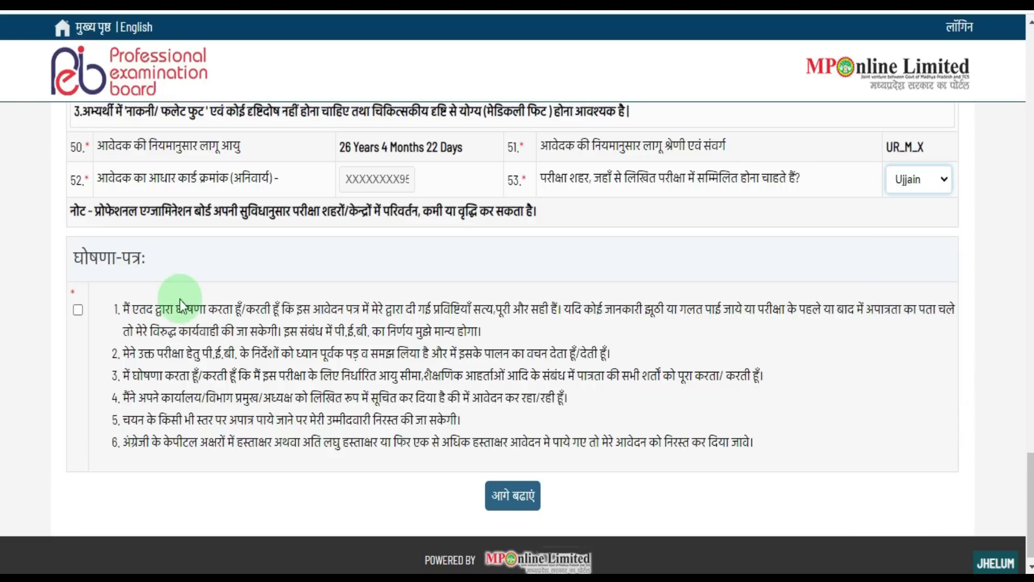
click(80, 315)
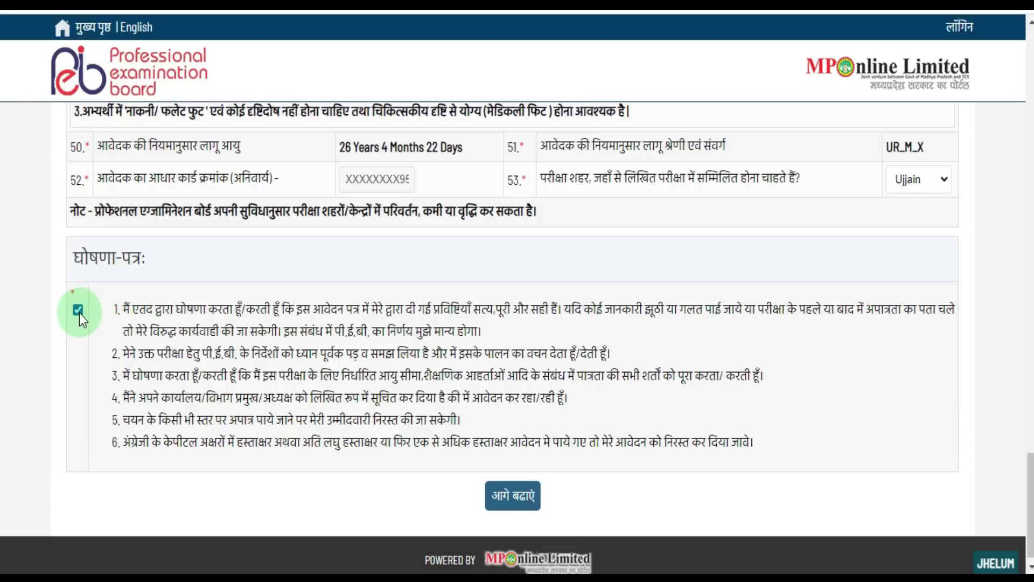
click(506, 499)
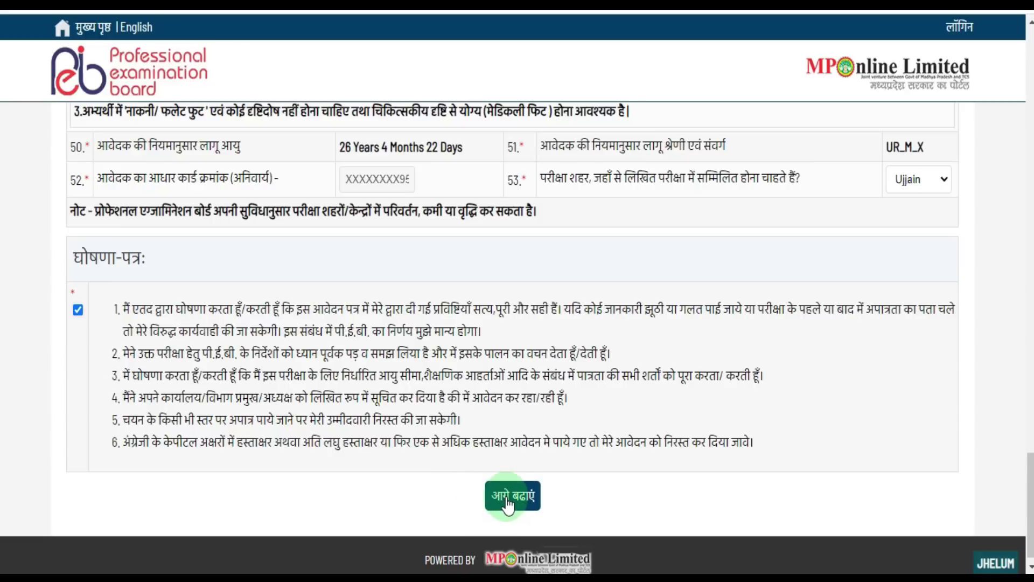
click(507, 504)
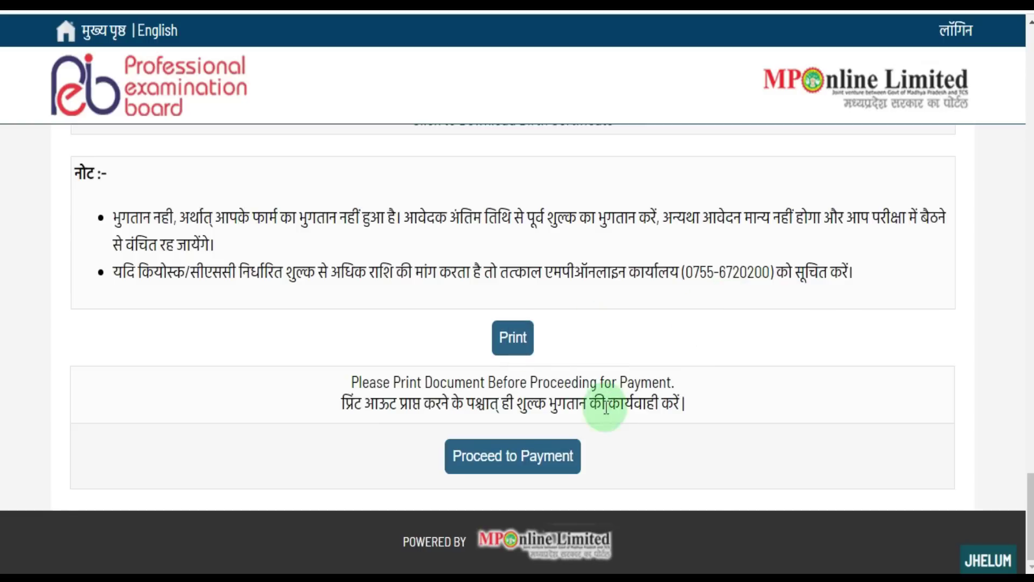
- Proceed to payment and choose SBI ePay under the Debit / Credit Card options
click(520, 466)
scroll(517, 323, down, 3)
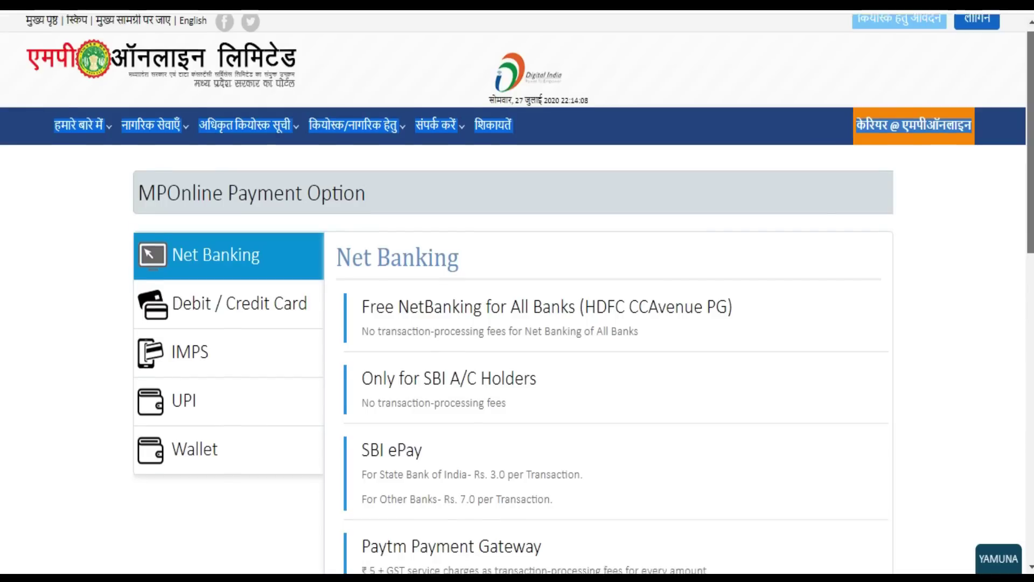
scroll(517, 323, down, 2)
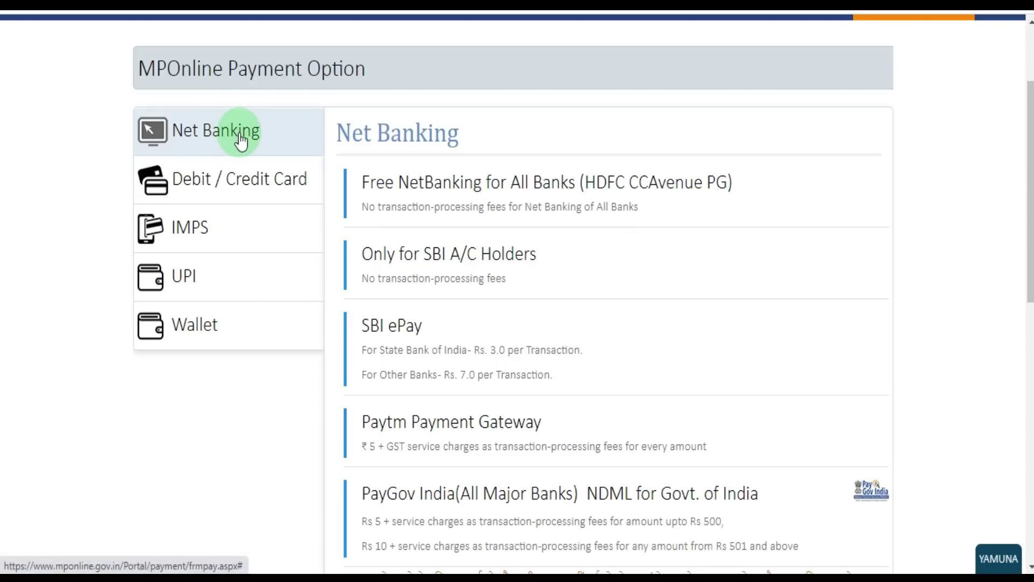
click(219, 156)
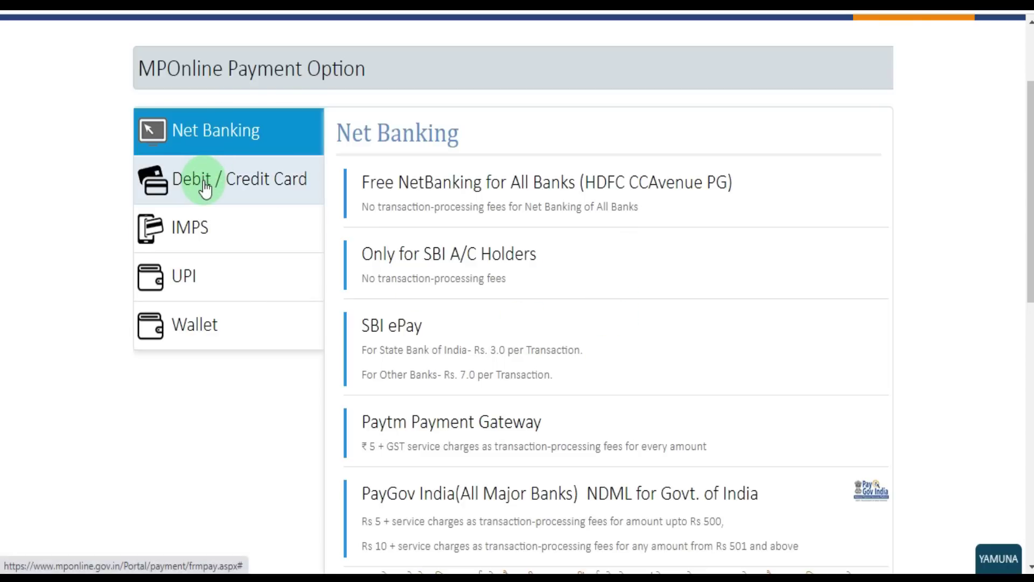
click(205, 186)
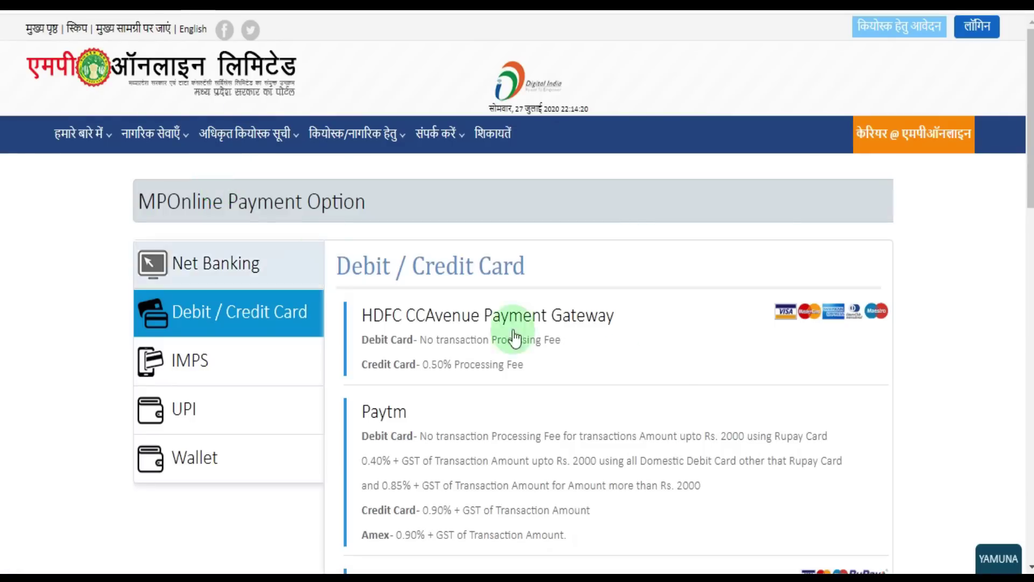
scroll(506, 385, down, 2)
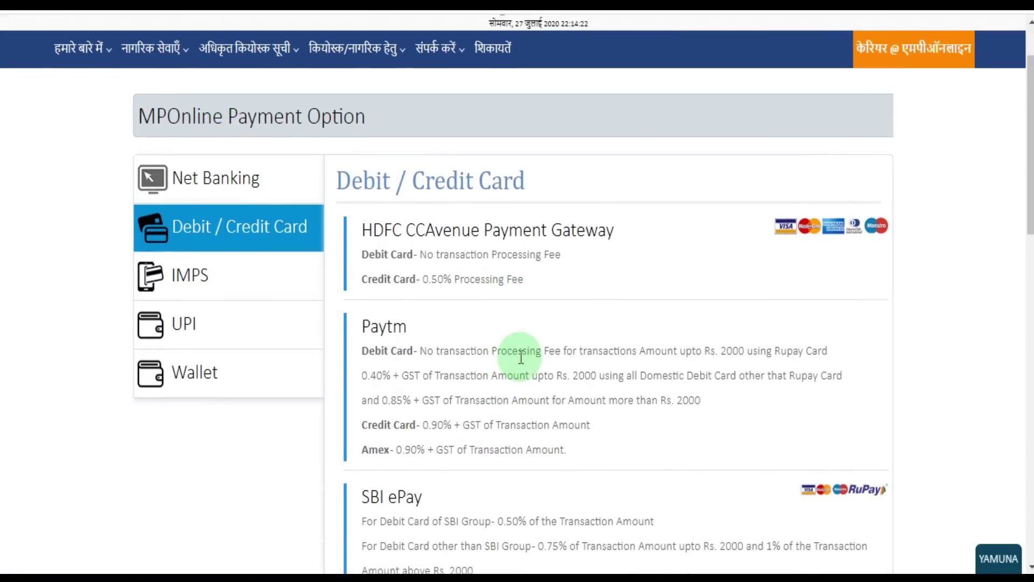
click(392, 503)
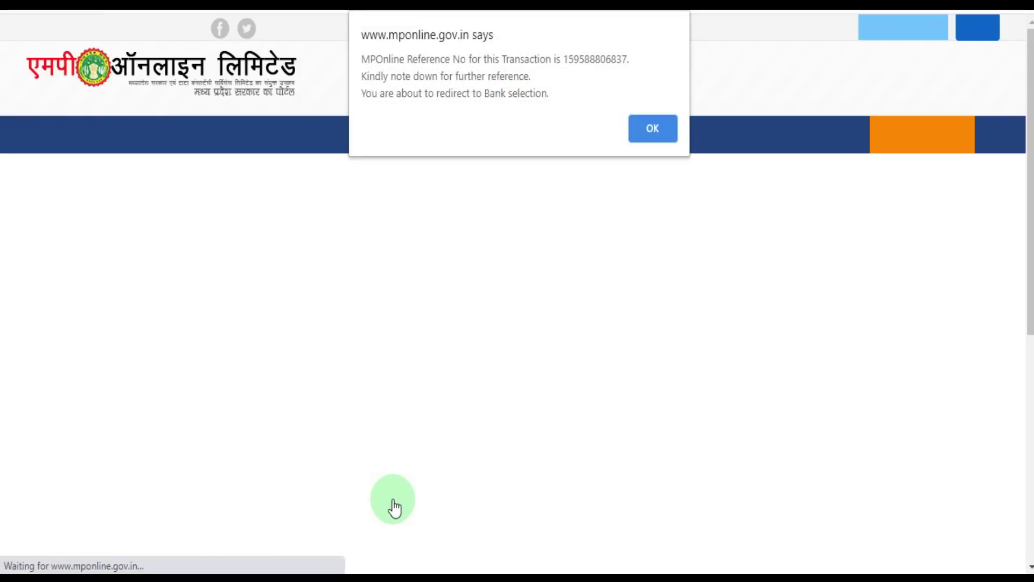
- Accept the reference-number alert, then proceed with Debit/Credit Card to pay the 560.00 MPonline fee
click(647, 131)
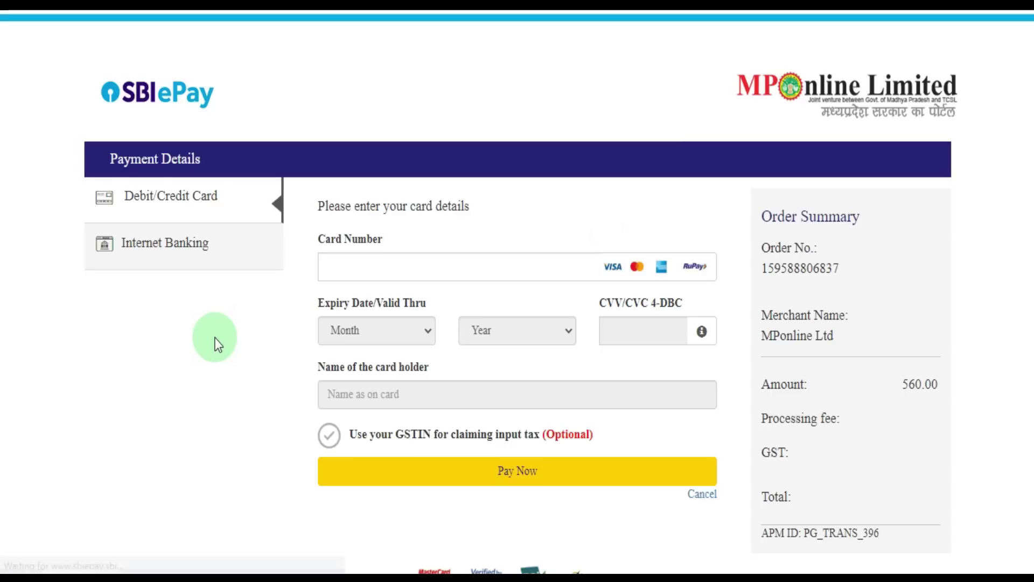
click(218, 261)
click(193, 205)
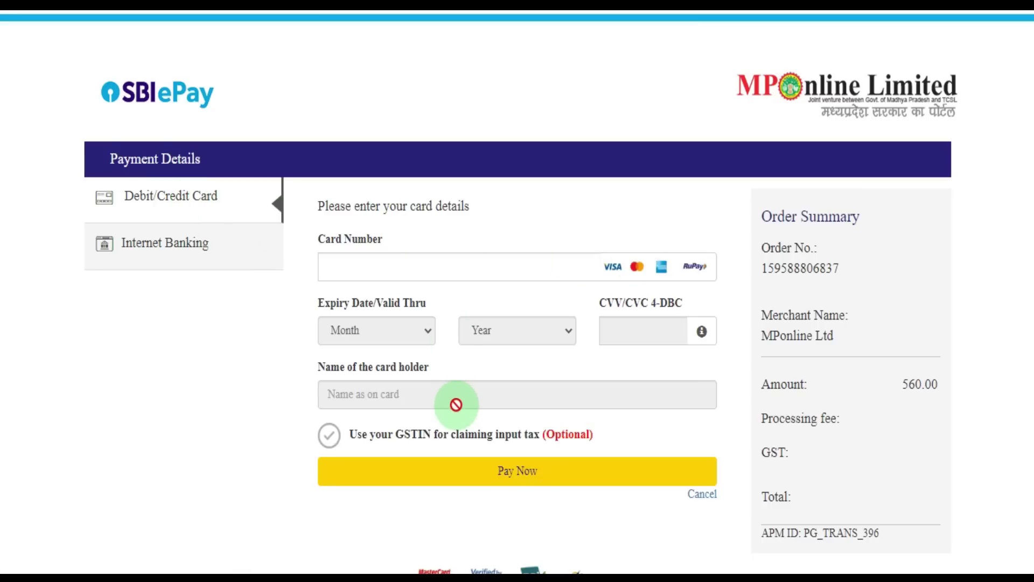
click(522, 482)
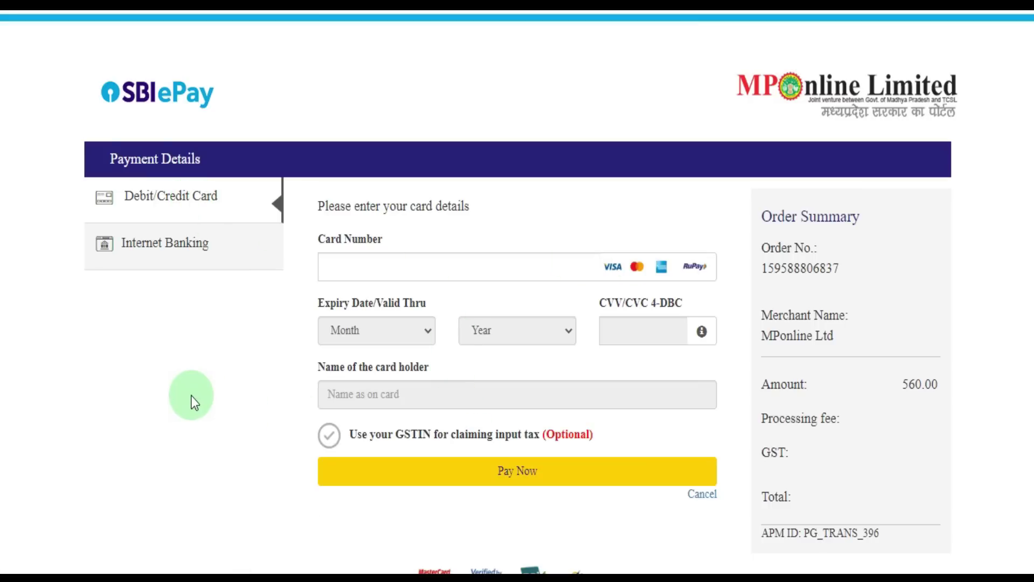